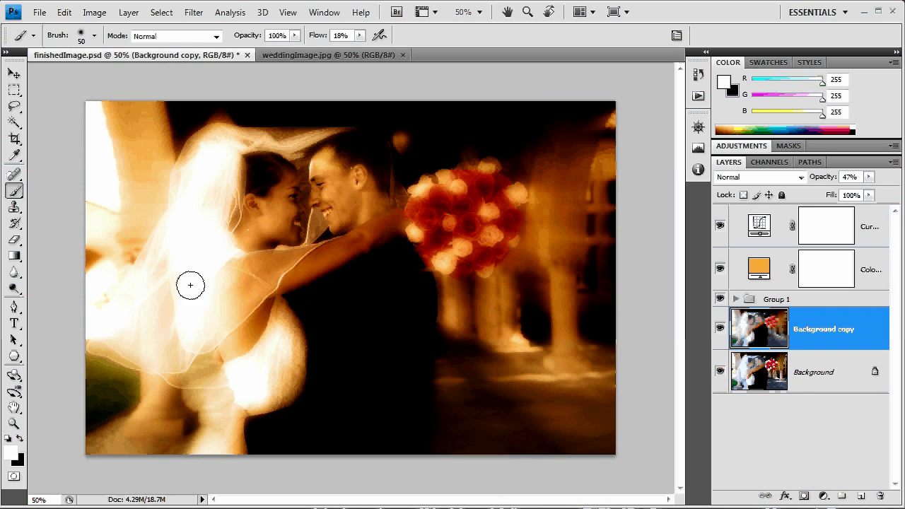
- On the original wedding photo, draw an Elliptical Marquee circle around the bride's and groom's faces
click(325, 57)
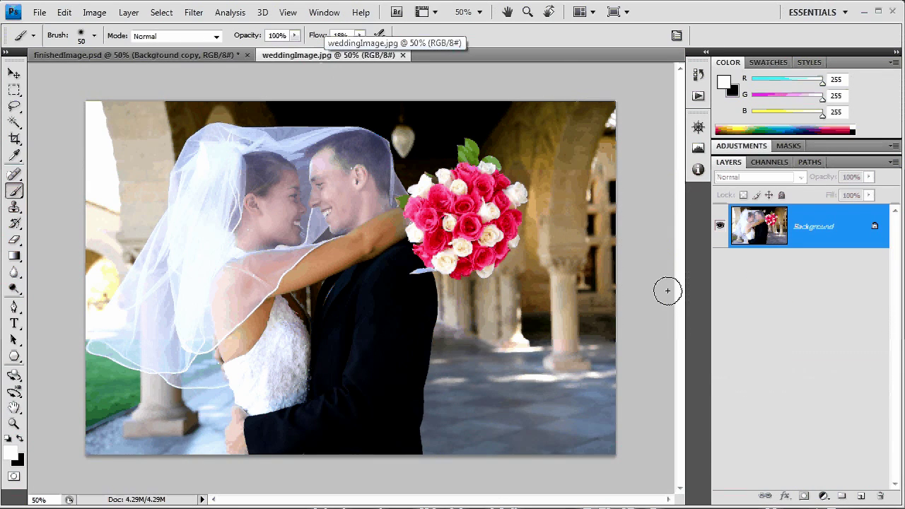
click(20, 92)
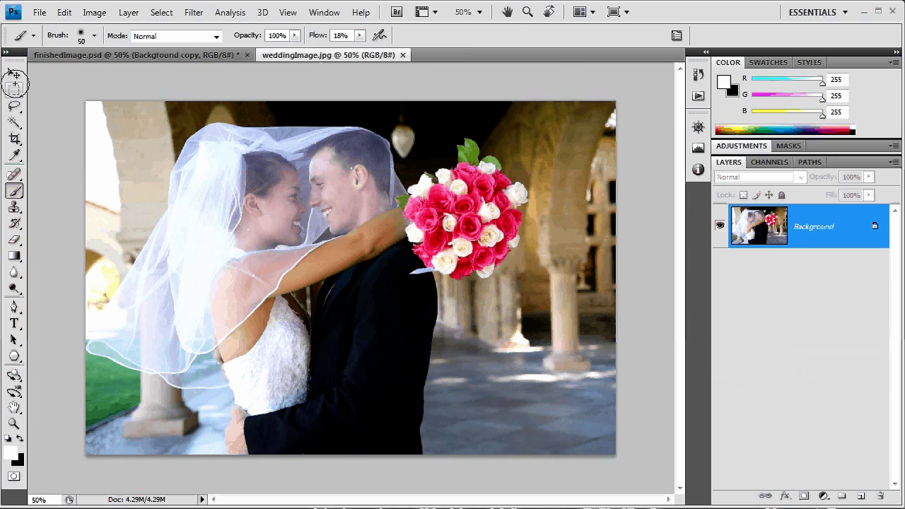
click(71, 102)
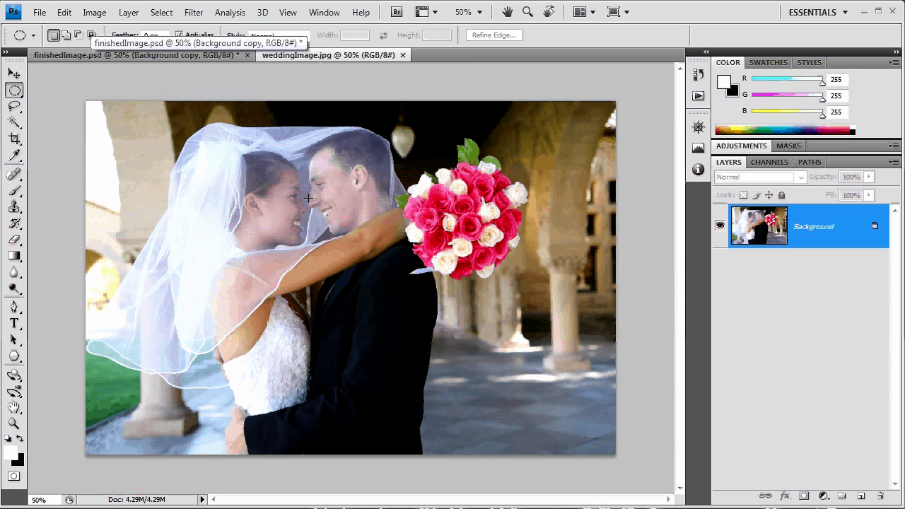
mouse_move(224, 124)
mouse_down()
mouse_move(424, 308)
mouse_move(401, 306)
mouse_move(390, 280)
mouse_up()
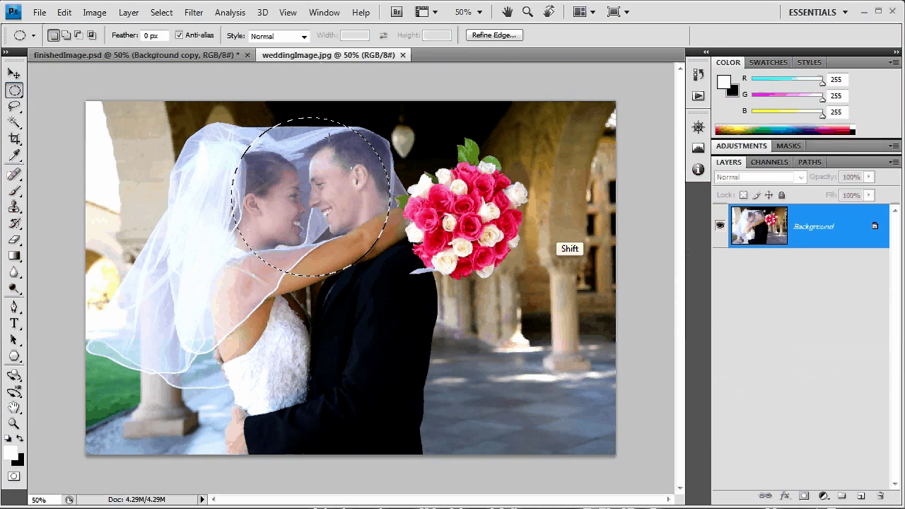
- Feather the face selection by 55 pixels
click(162, 12)
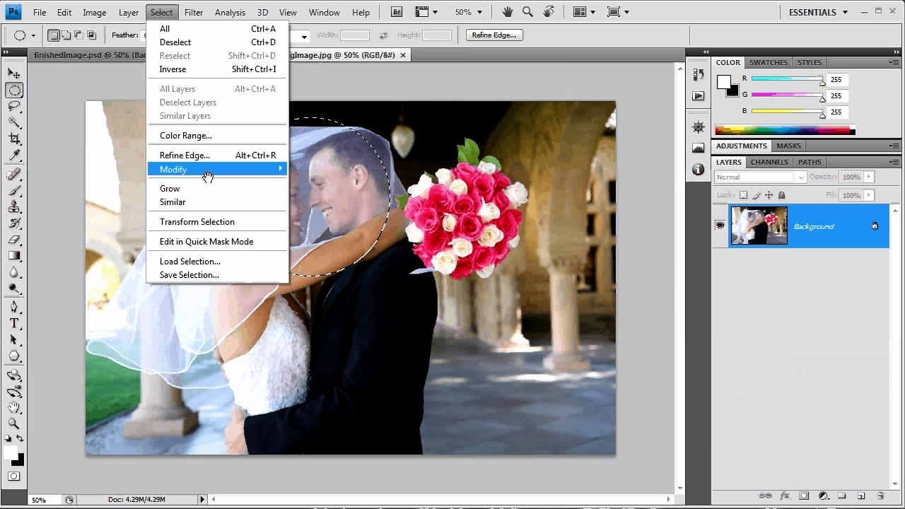
mouse_move(207, 176)
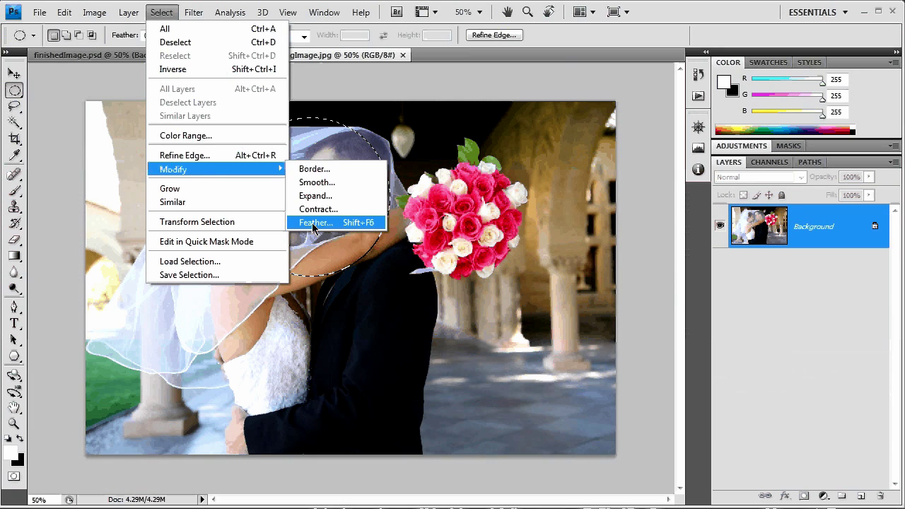
click(312, 223)
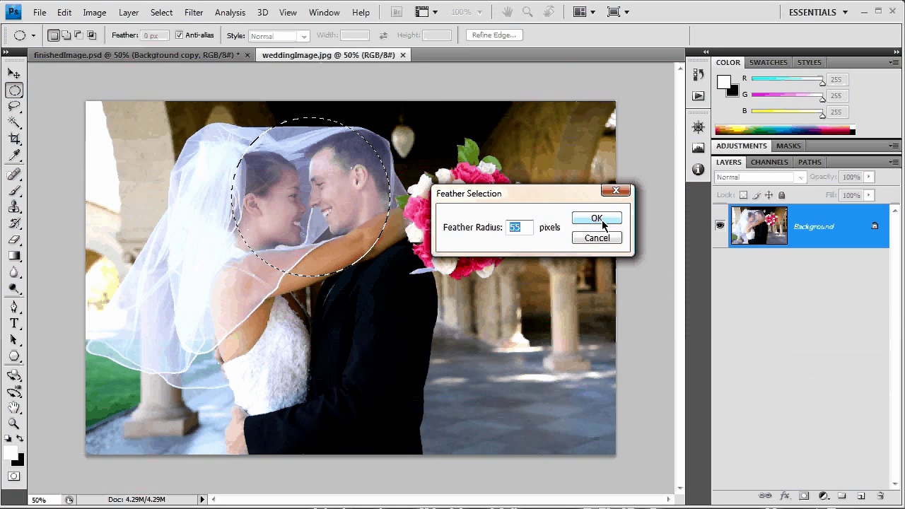
click(517, 231)
double_click(517, 229)
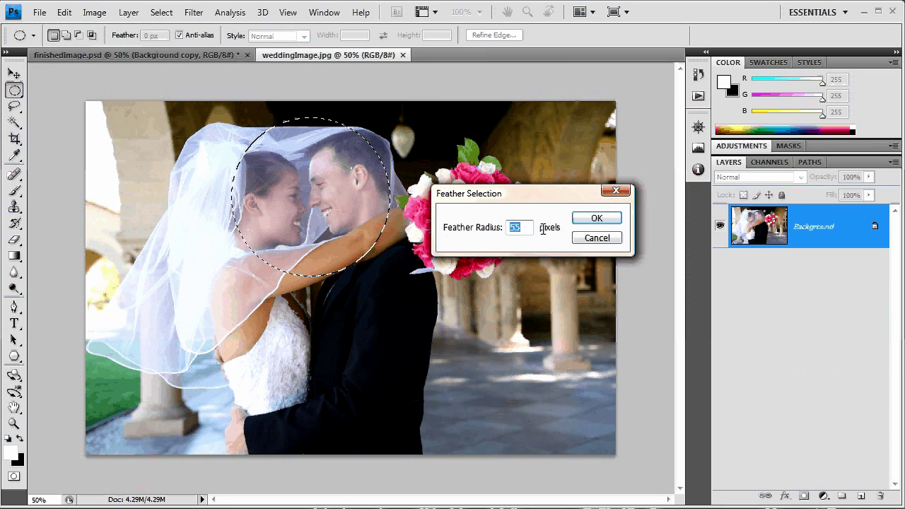
click(597, 216)
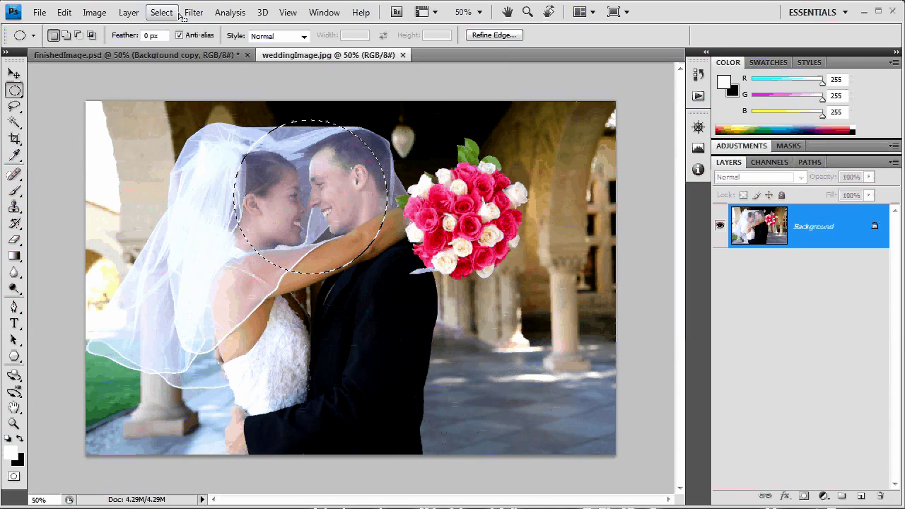
- Invert the selection, copy it onto a new Layer 1, and hide Background
key(ctrl+shift)
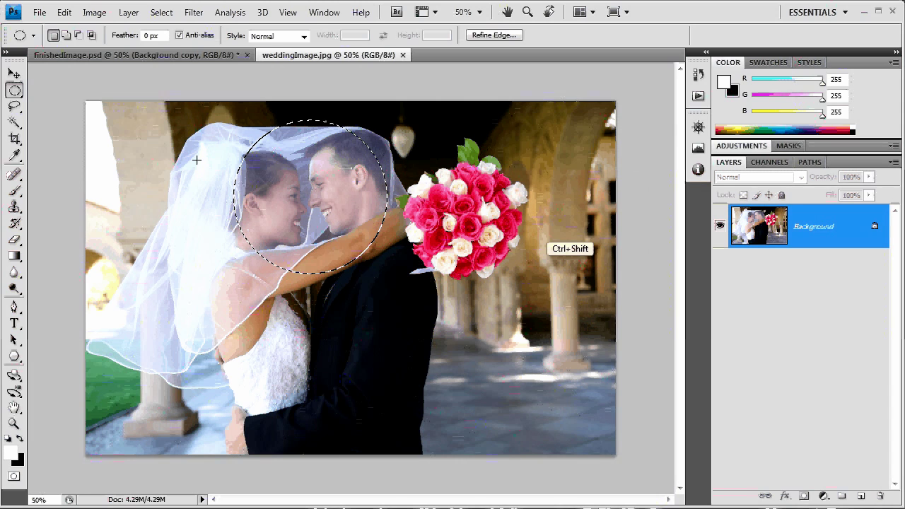
key(ctrl+shift+i)
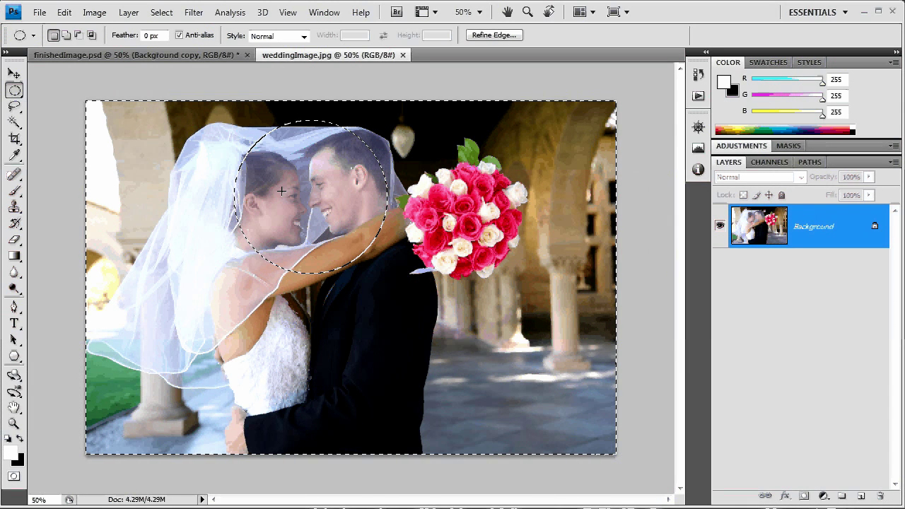
key(ctrl)
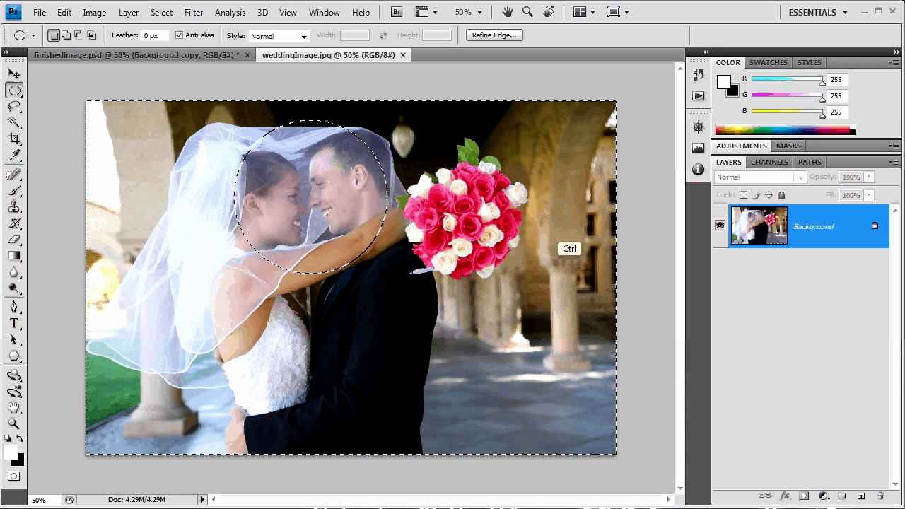
key(ctrl+j)
click(719, 269)
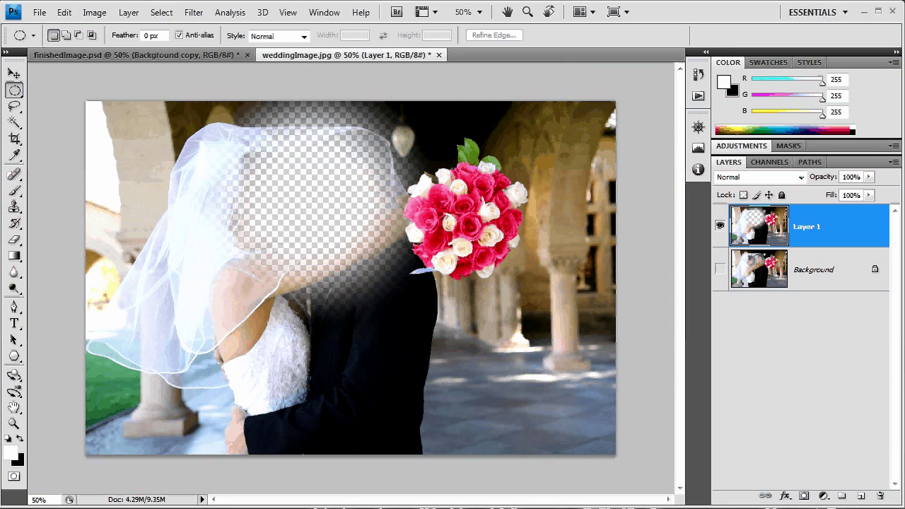
- Show Background again, duplicate Layer 1 as a hidden copy, and select Layer 1
click(719, 269)
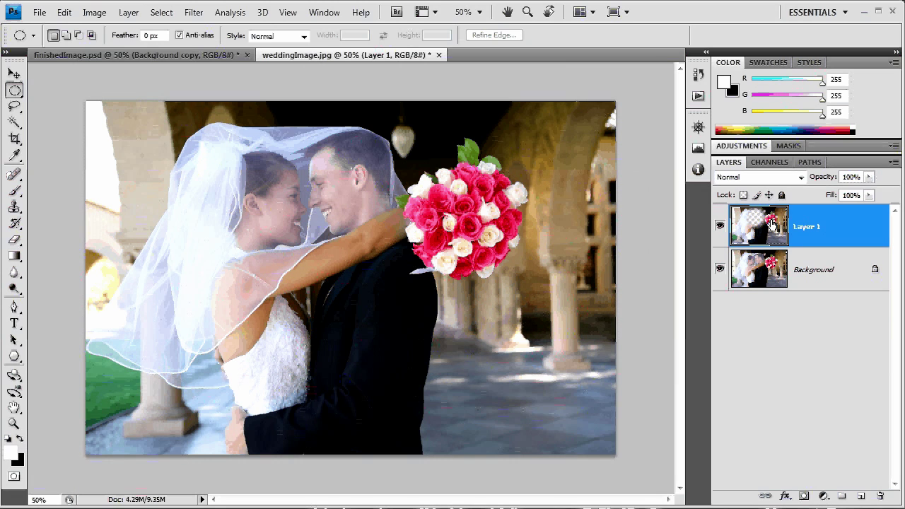
key(ctrl+j)
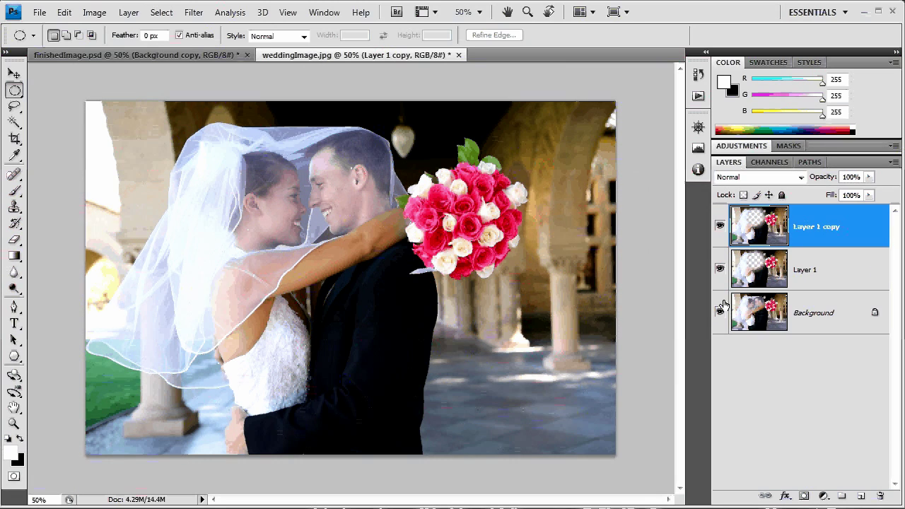
click(720, 227)
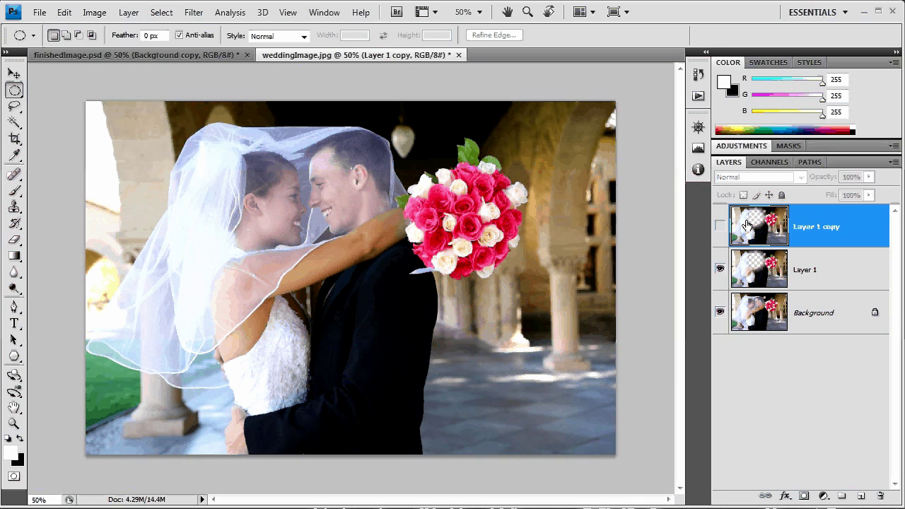
click(785, 272)
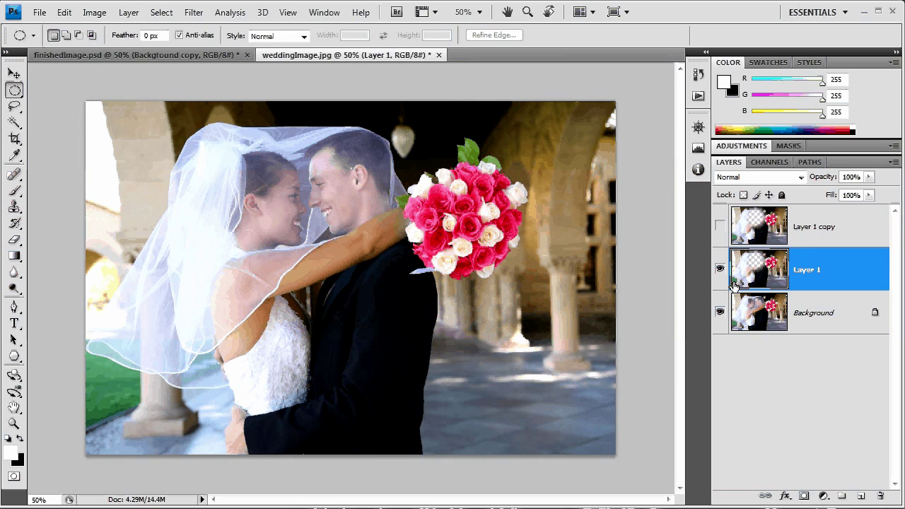
- Blur Layer 1 with an 8-pixel Gaussian Blur
click(201, 13)
mouse_move(283, 131)
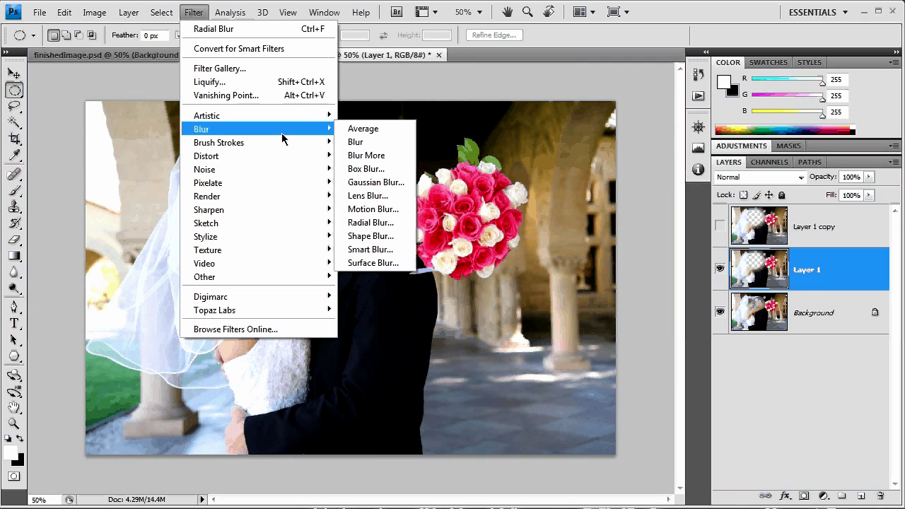
click(374, 178)
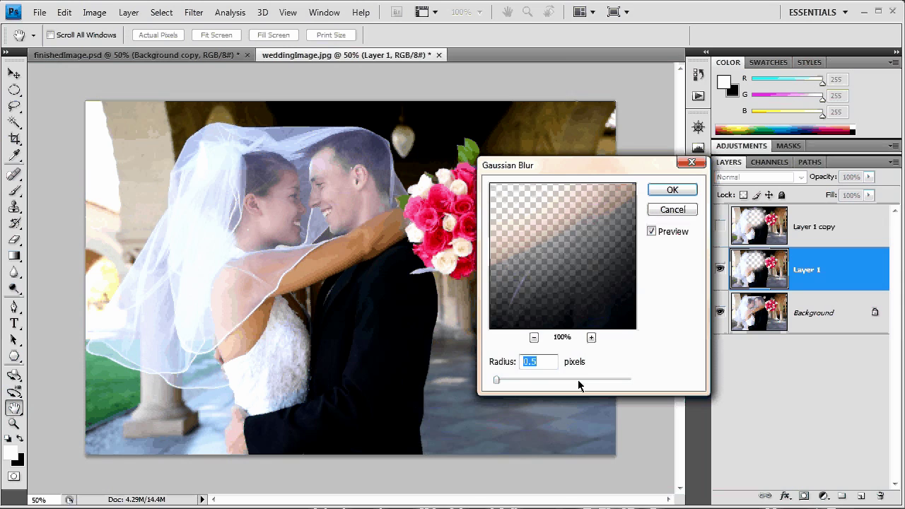
drag(551, 164, 648, 147)
text(5)
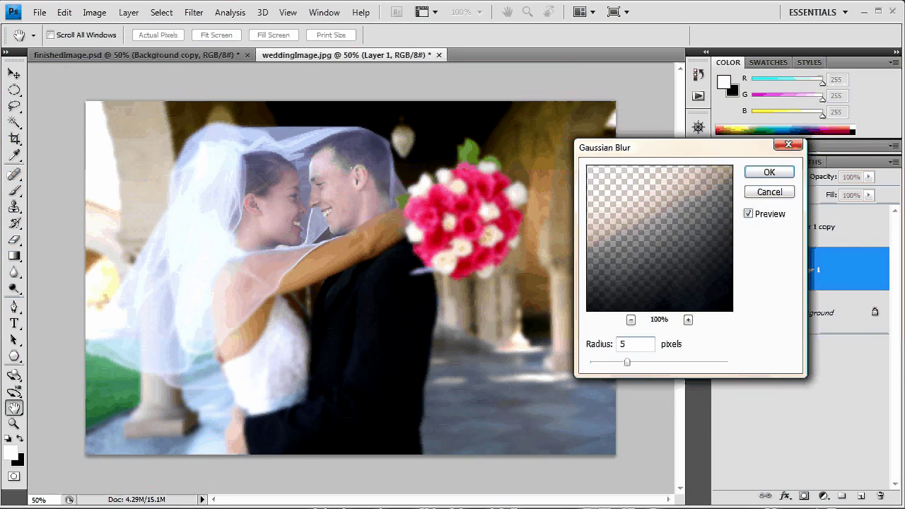
key(BackSpace)
text(8)
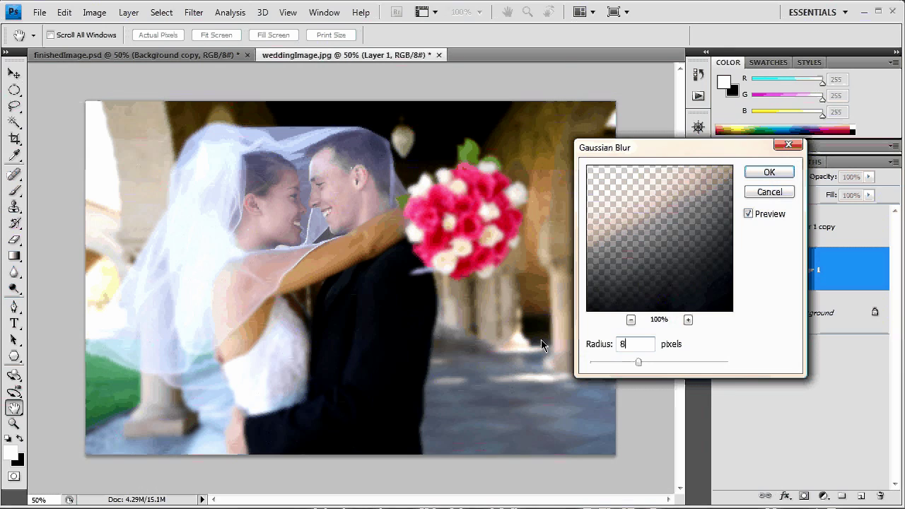
key(Return)
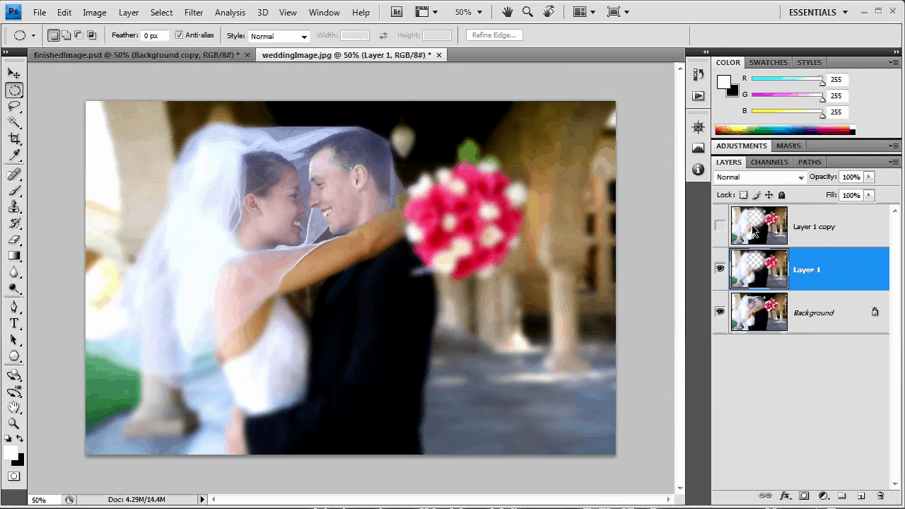
- Show Layer 1 copy, duplicate it as a hidden Layer 1 copy 2, and select Layer 1 copy
click(753, 231)
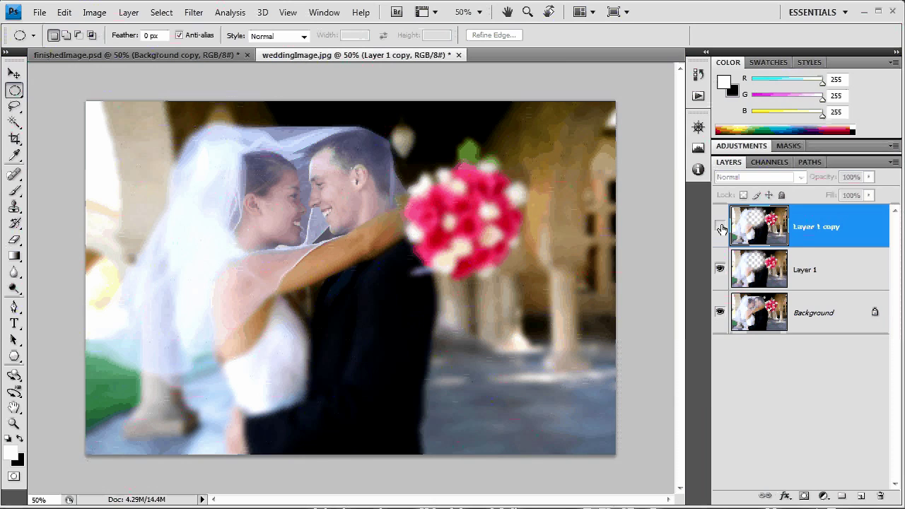
click(719, 225)
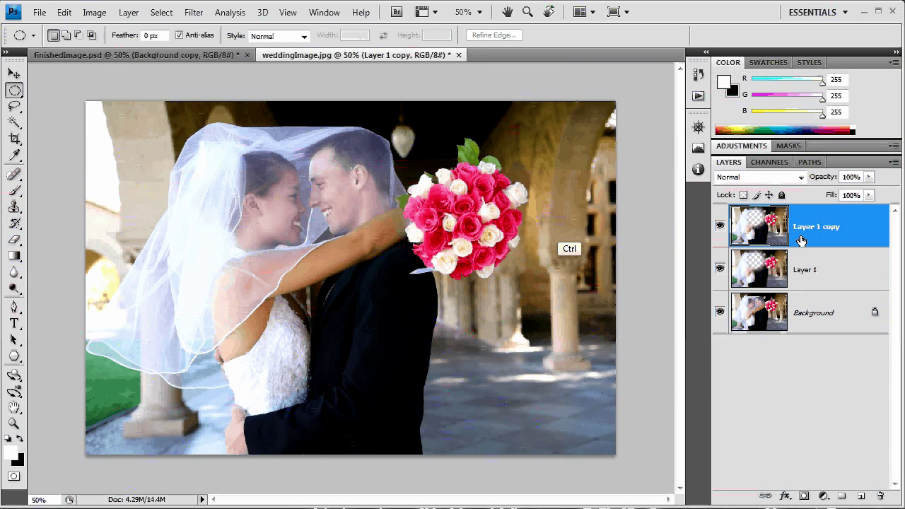
key(ctrl+j)
click(719, 225)
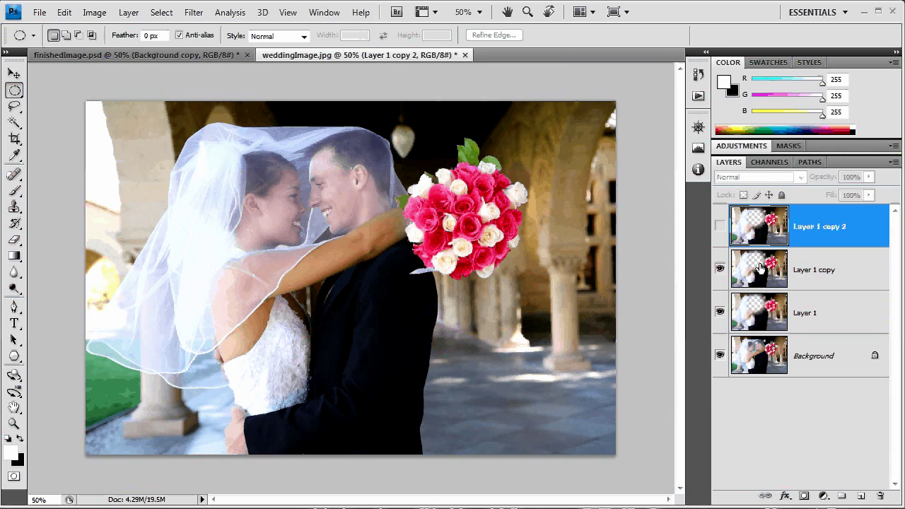
click(765, 279)
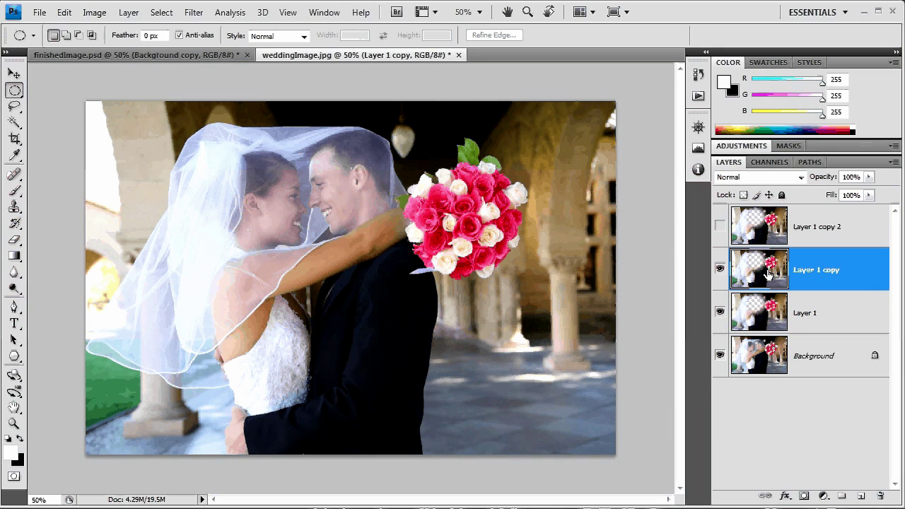
- Apply a Zoom Radial Blur of amount 27 with the centre nudged up and left
click(186, 18)
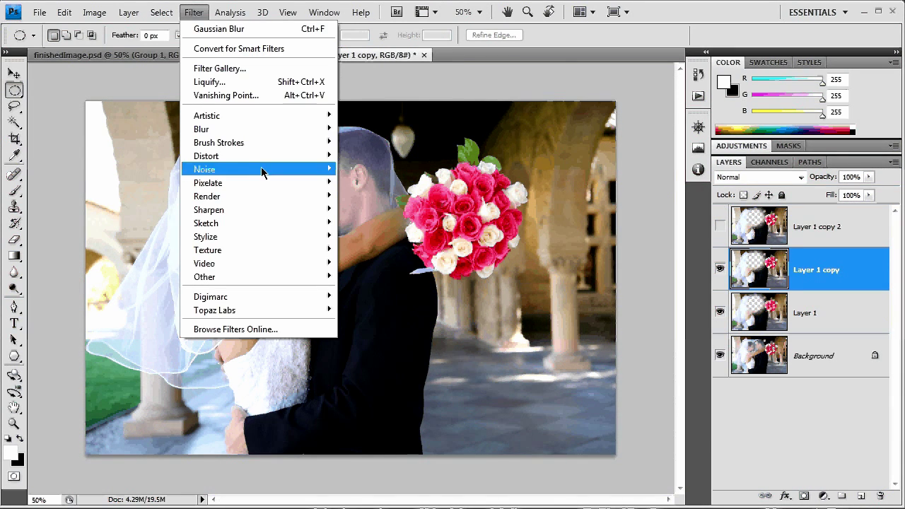
mouse_move(256, 131)
click(376, 220)
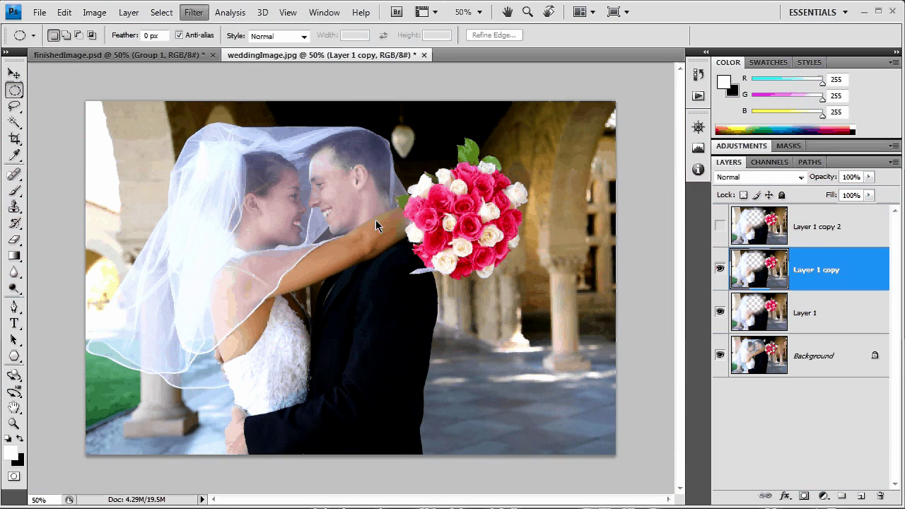
drag(549, 188, 510, 142)
click(464, 234)
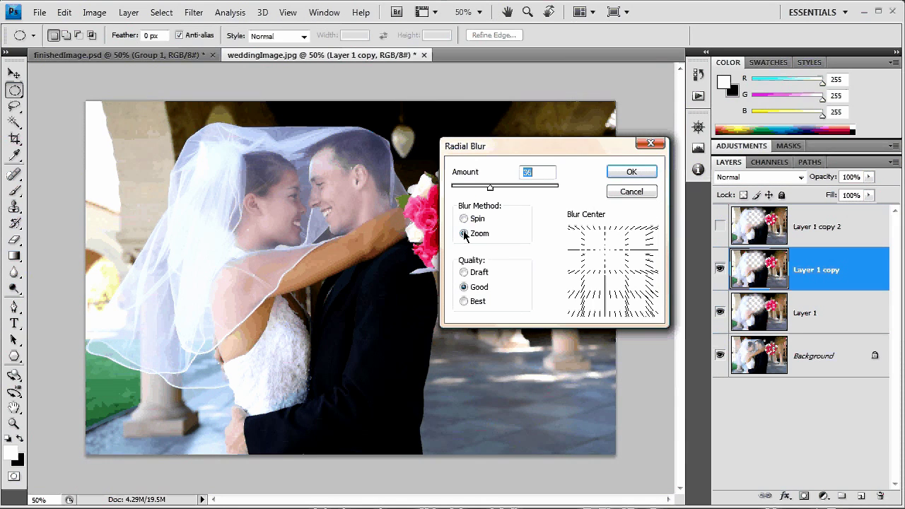
click(613, 269)
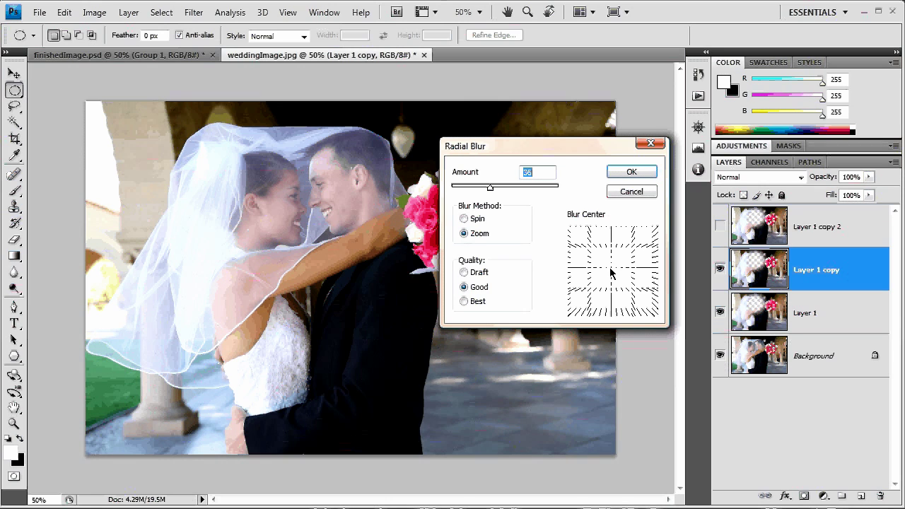
click(603, 255)
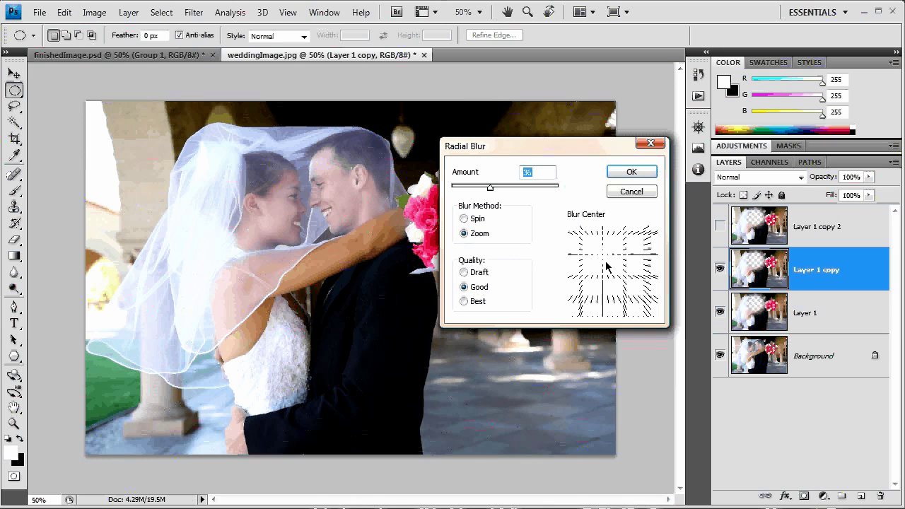
drag(605, 263, 602, 257)
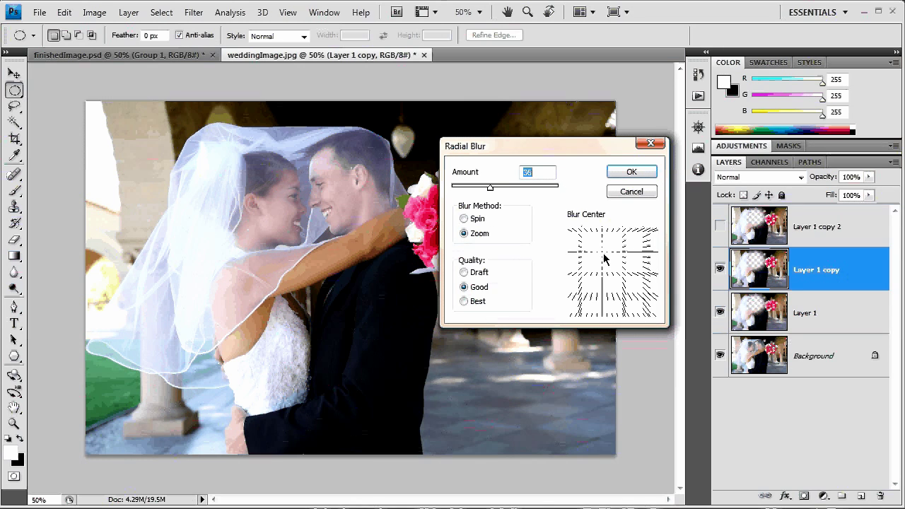
drag(489, 187, 479, 188)
click(633, 176)
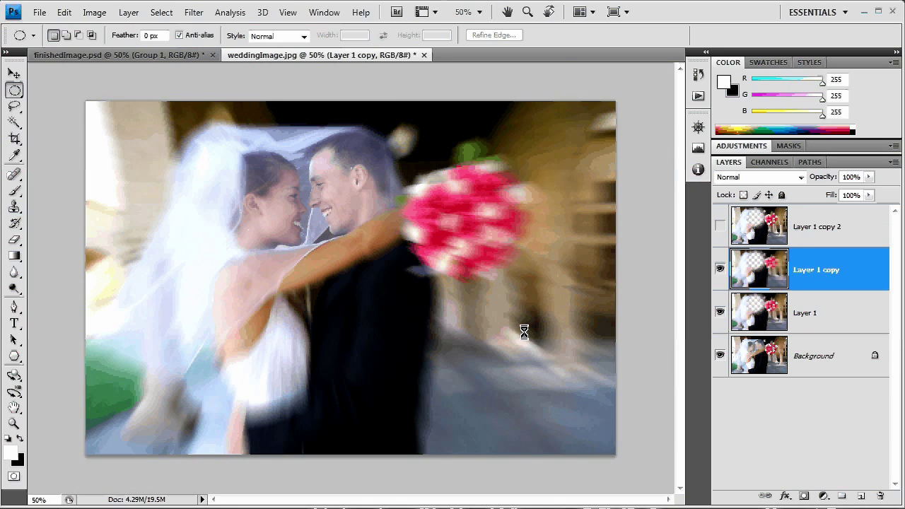
- Set Layer 1 copy to Soft Light and delete Layer 1 copy 2
click(800, 176)
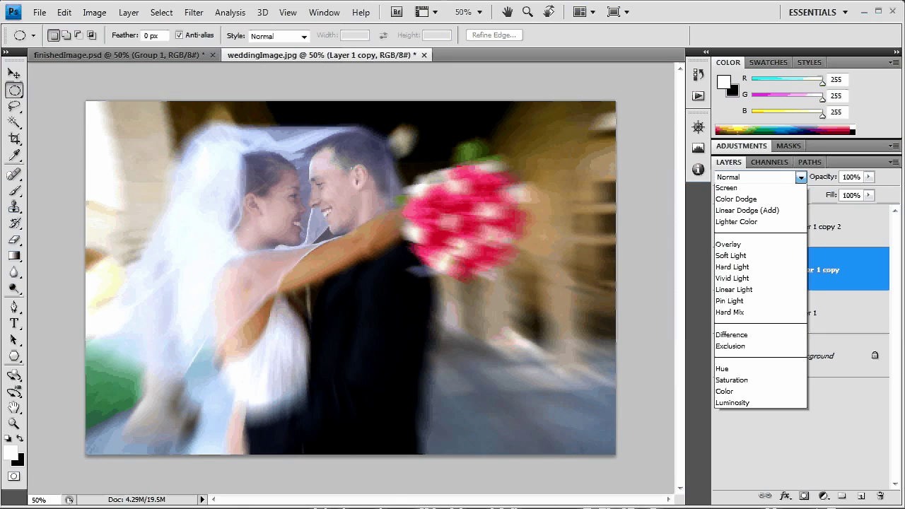
click(730, 255)
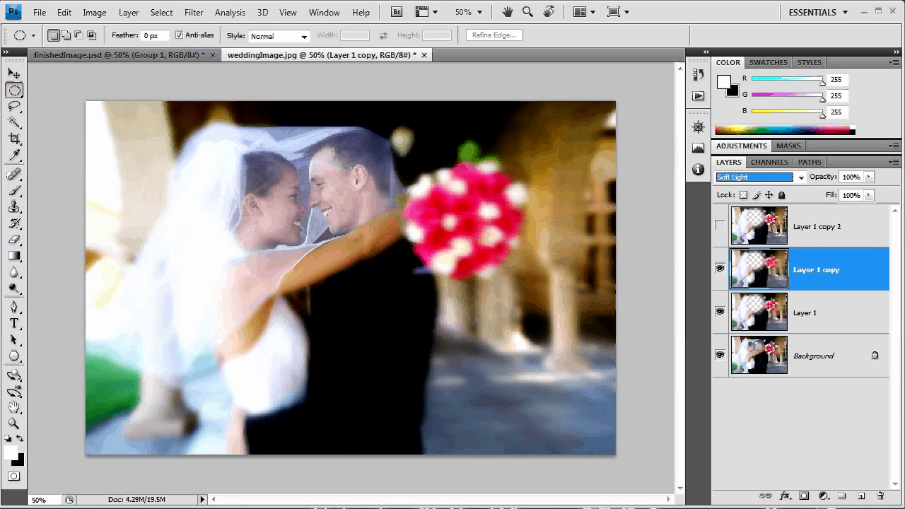
drag(848, 227, 880, 495)
- Group Layer 1 with Layer 1 copy and lower the group's opacity to 70%
drag(771, 224, 776, 268)
ctrl+click(775, 265)
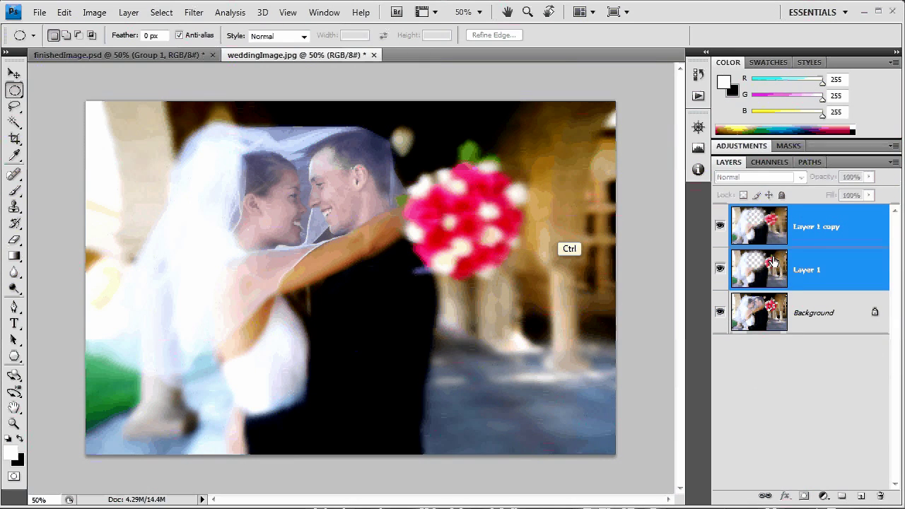
key(ctrl+g)
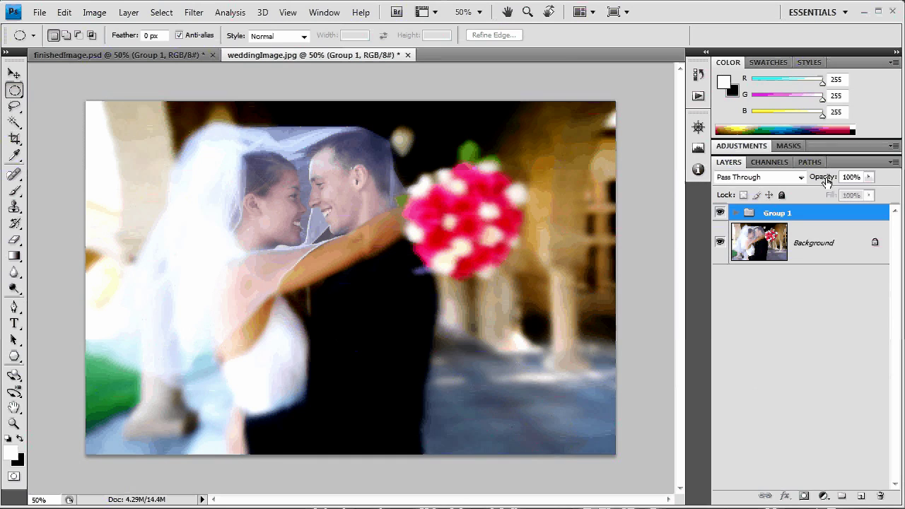
drag(826, 181, 805, 178)
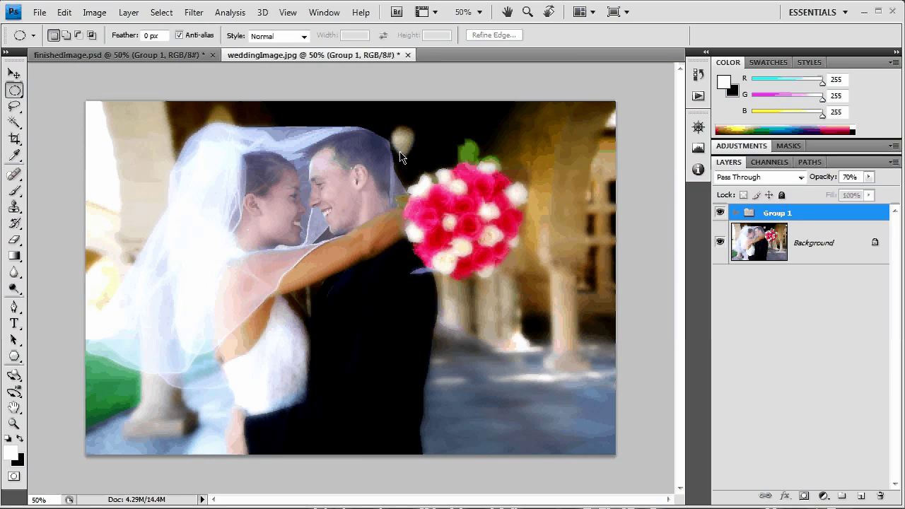
- Add a white Solid Color fill layer named Color Fill 1 and set its blend mode to Color
click(129, 12)
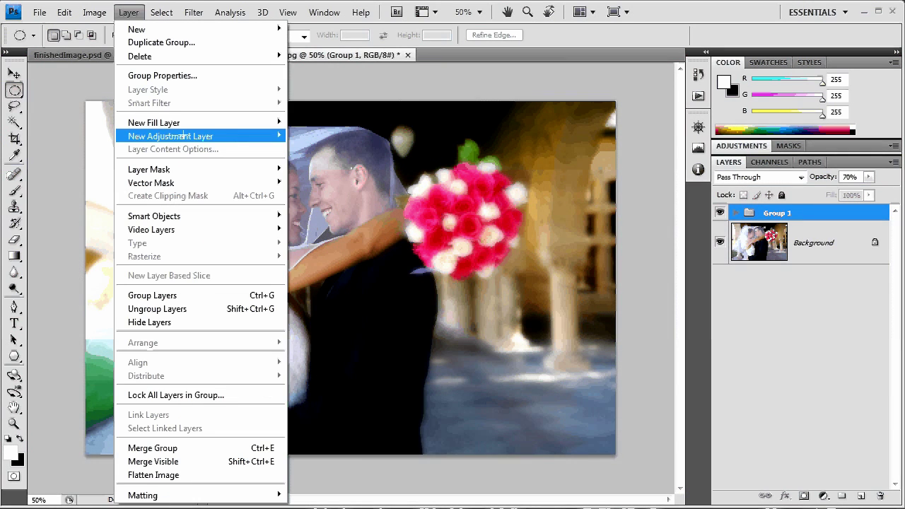
mouse_move(185, 136)
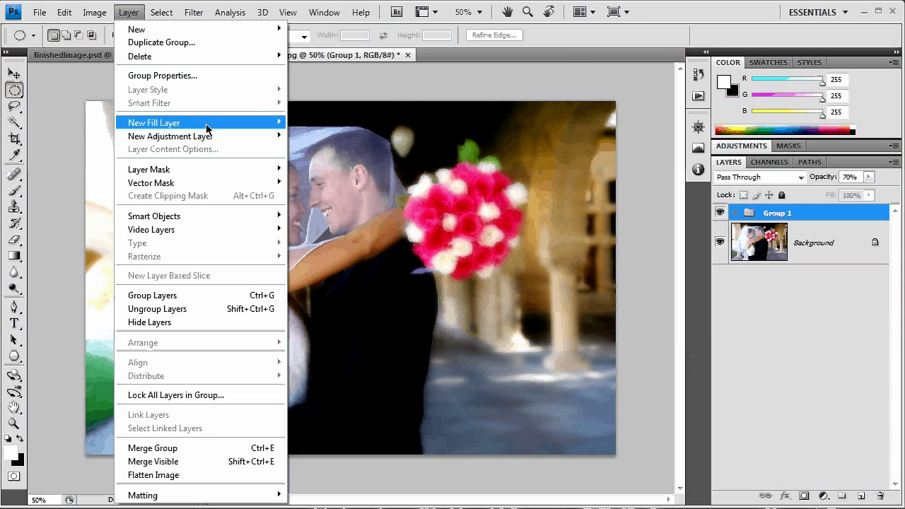
mouse_move(206, 124)
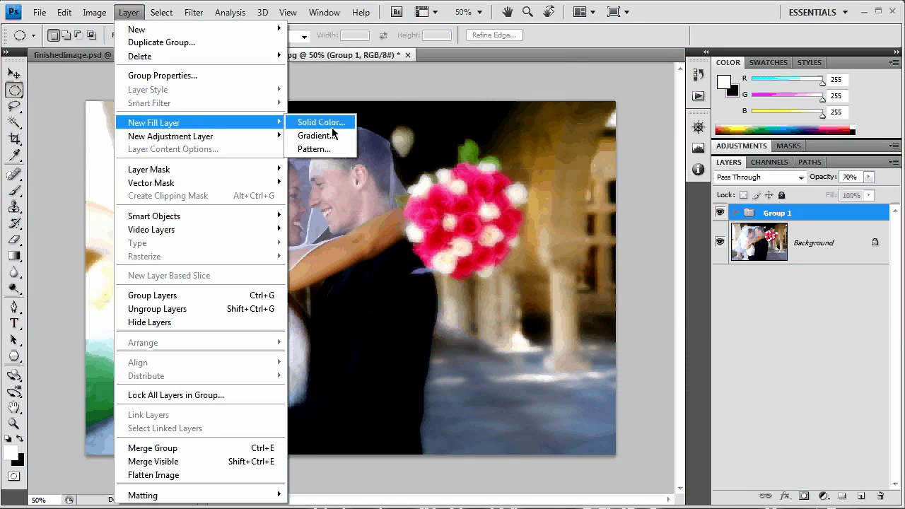
click(332, 128)
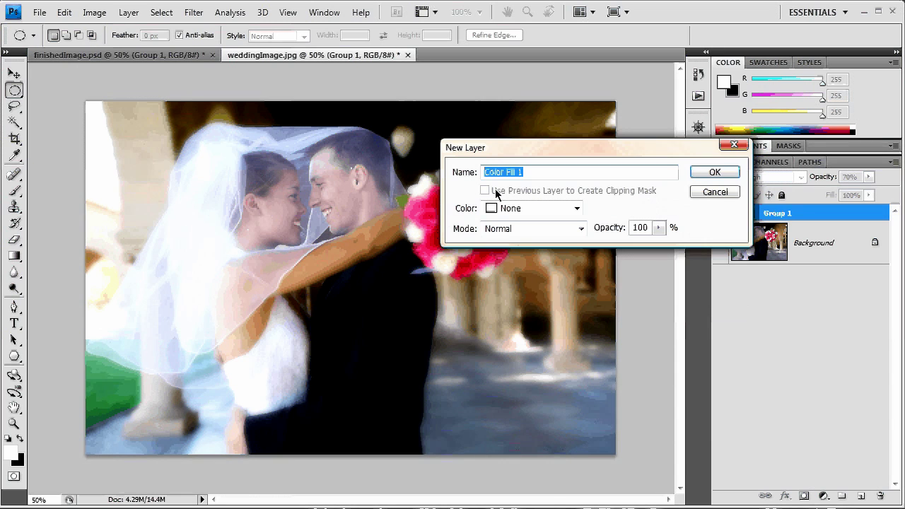
drag(495, 209, 498, 147)
key(Return)
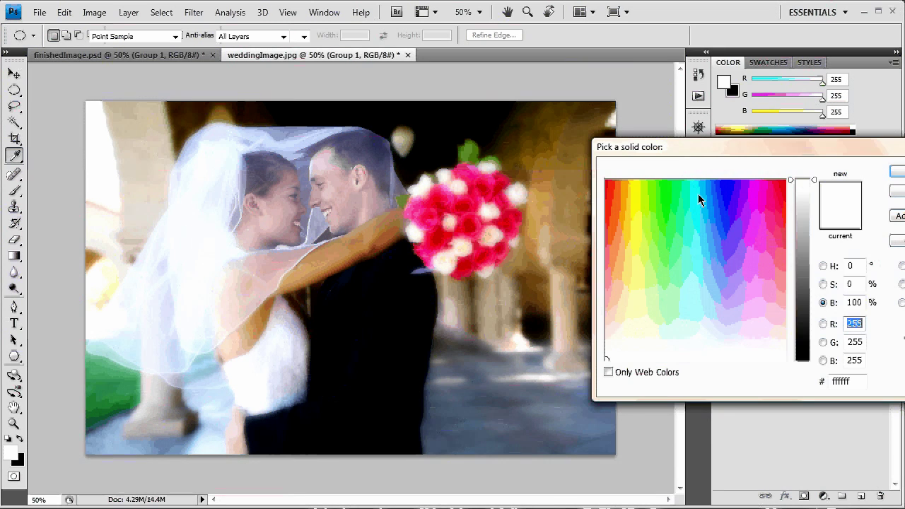
drag(777, 143, 409, 164)
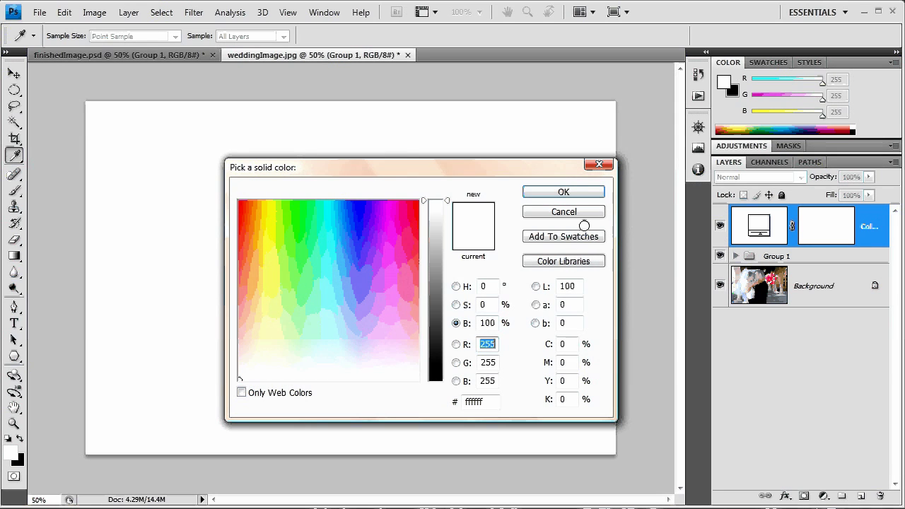
click(565, 192)
click(800, 178)
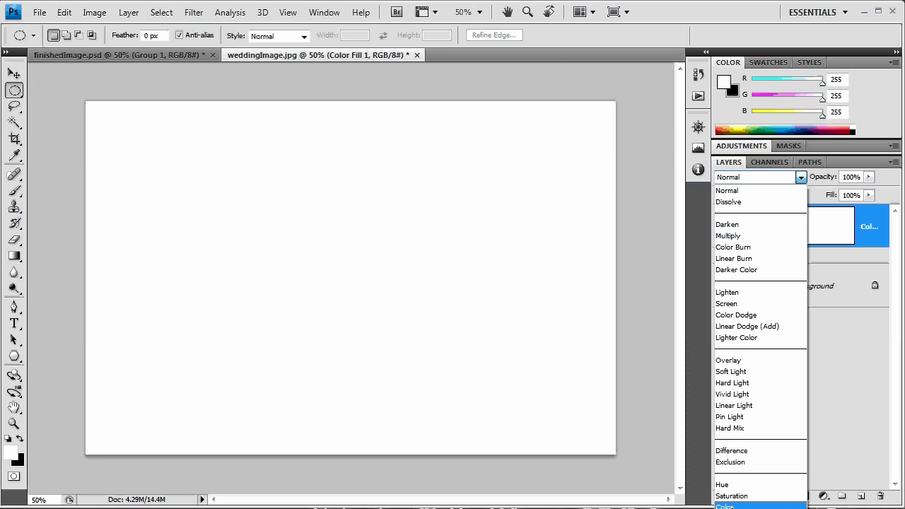
click(727, 506)
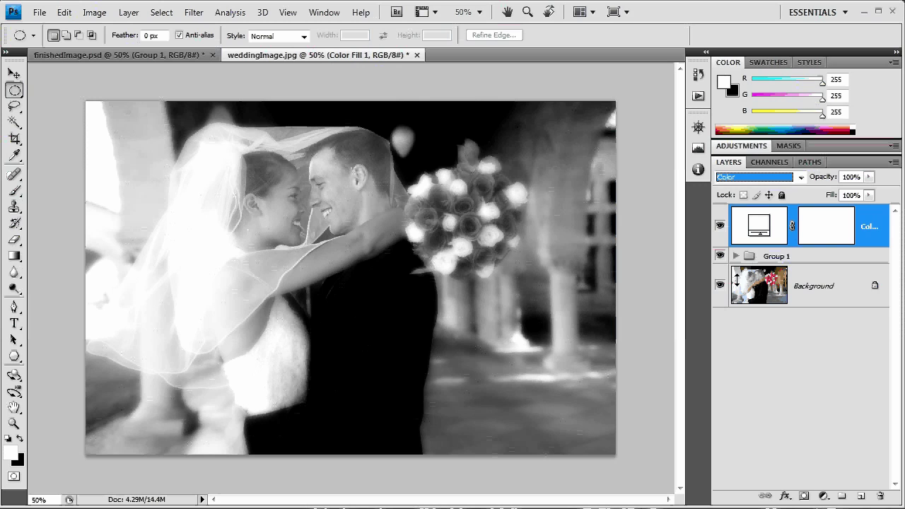
- In Color Fill 1's picker, try orange, green, cyan and mint tints, settling on light orange
double_click(758, 225)
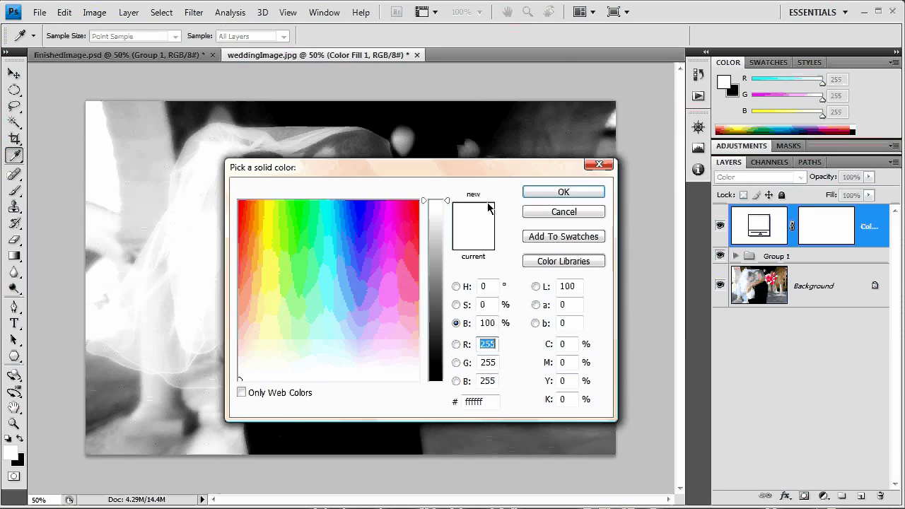
drag(488, 167, 711, 114)
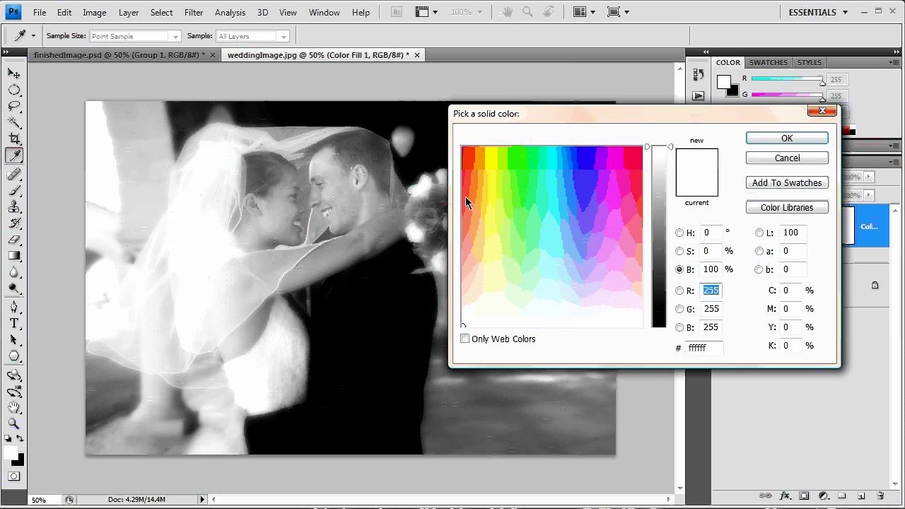
click(477, 203)
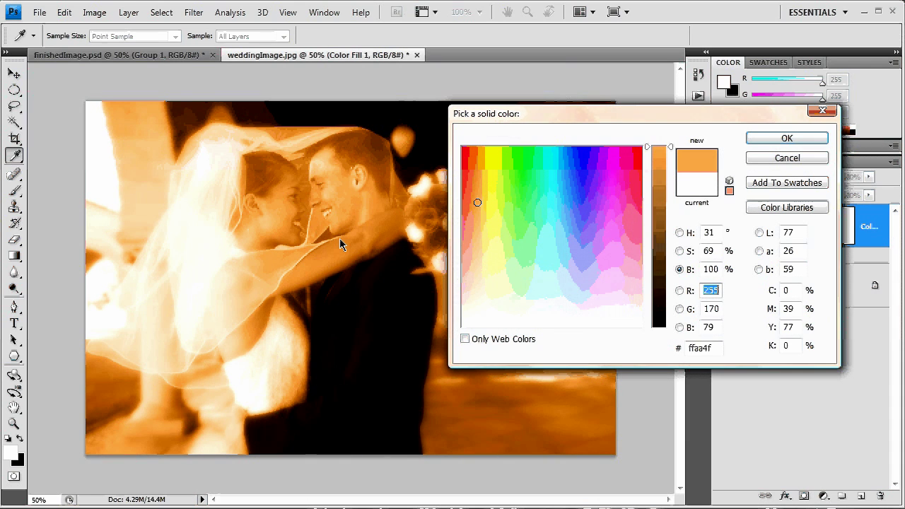
click(521, 166)
click(559, 172)
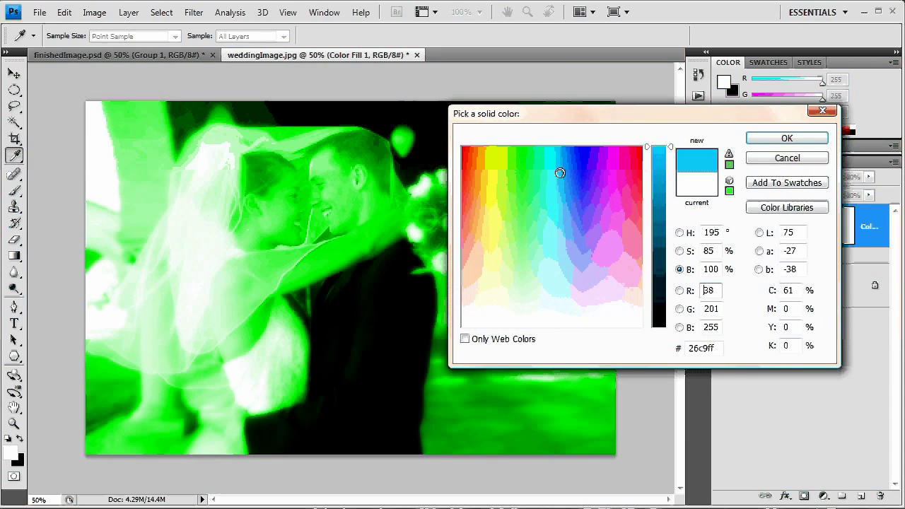
click(531, 196)
click(481, 205)
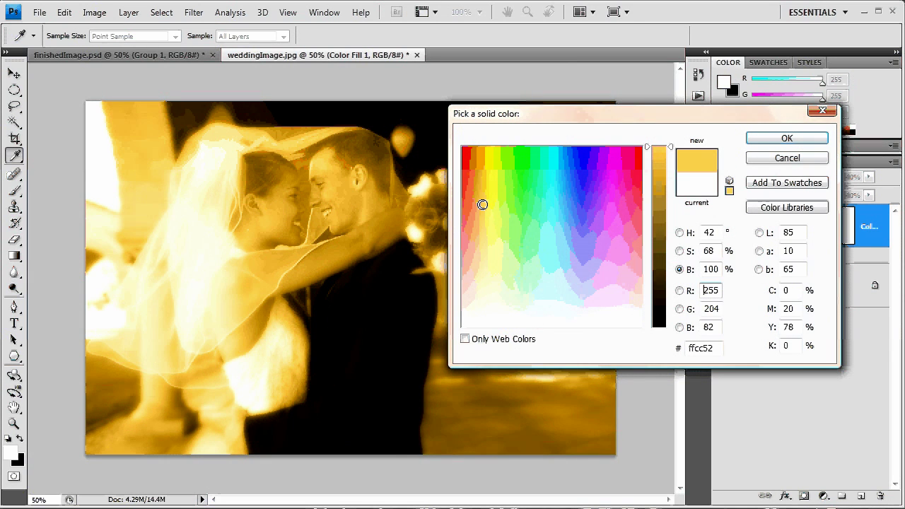
click(480, 203)
- Adjust saturation to 56 and brightness to 81, refine to golden ce9c3c, and apply
click(679, 251)
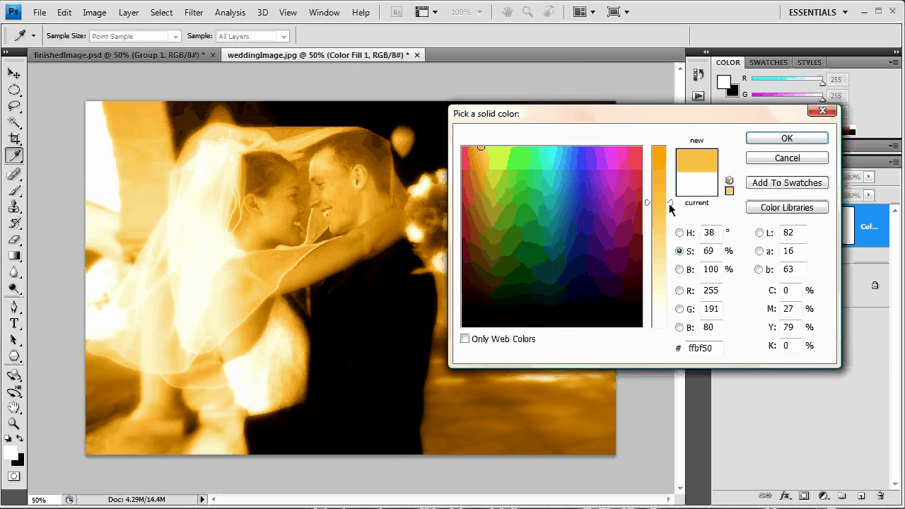
drag(670, 208, 672, 224)
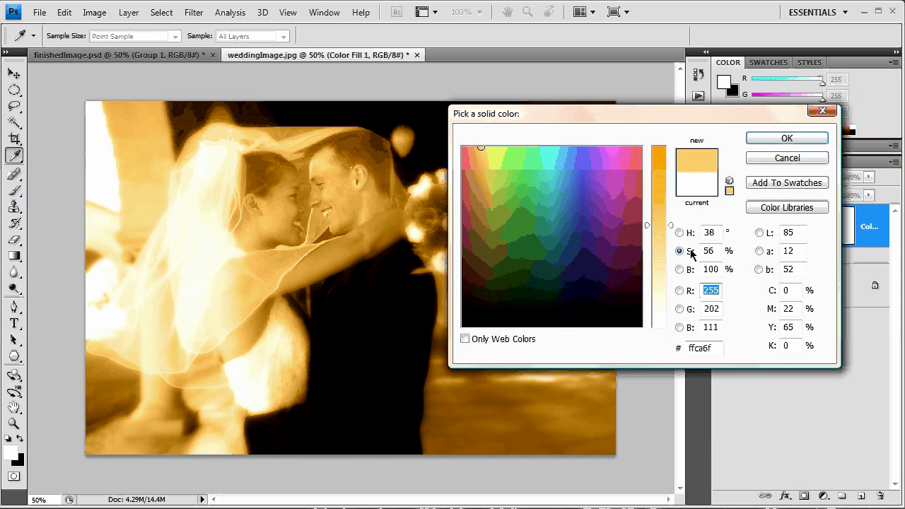
click(680, 269)
drag(668, 152, 676, 186)
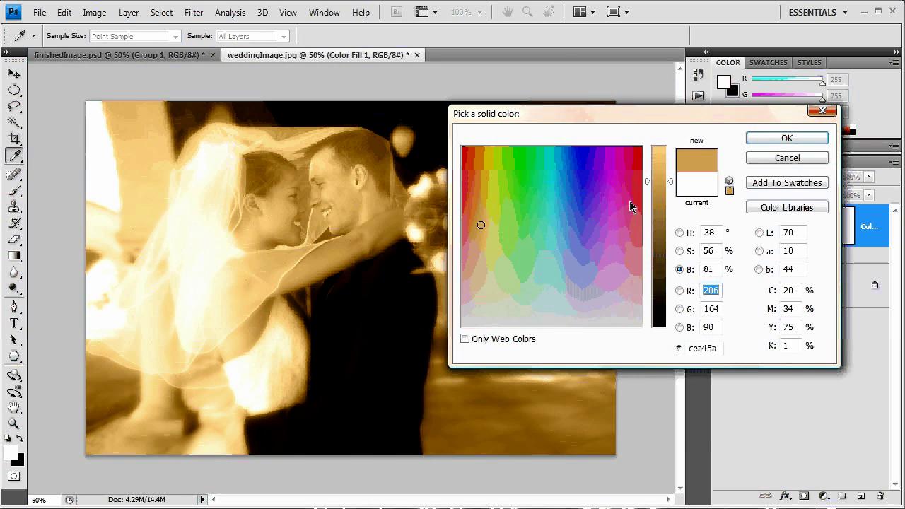
click(478, 215)
drag(478, 215, 481, 199)
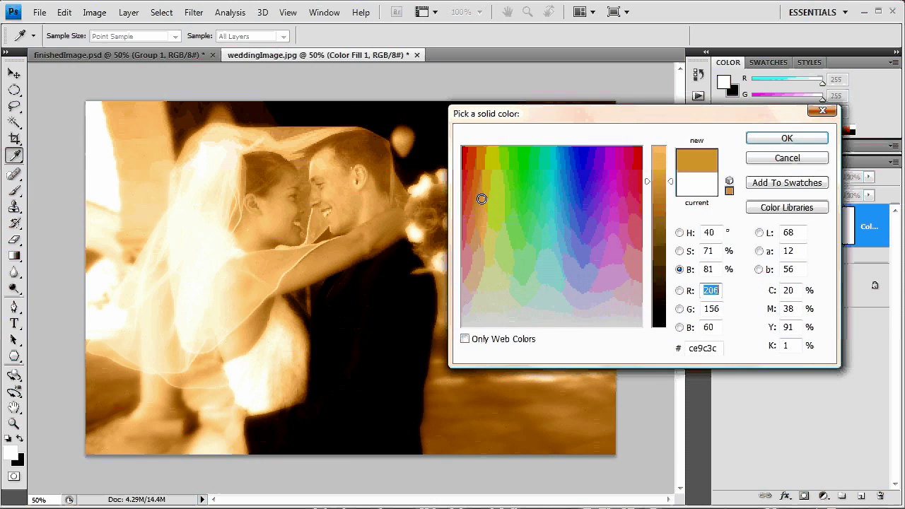
click(784, 136)
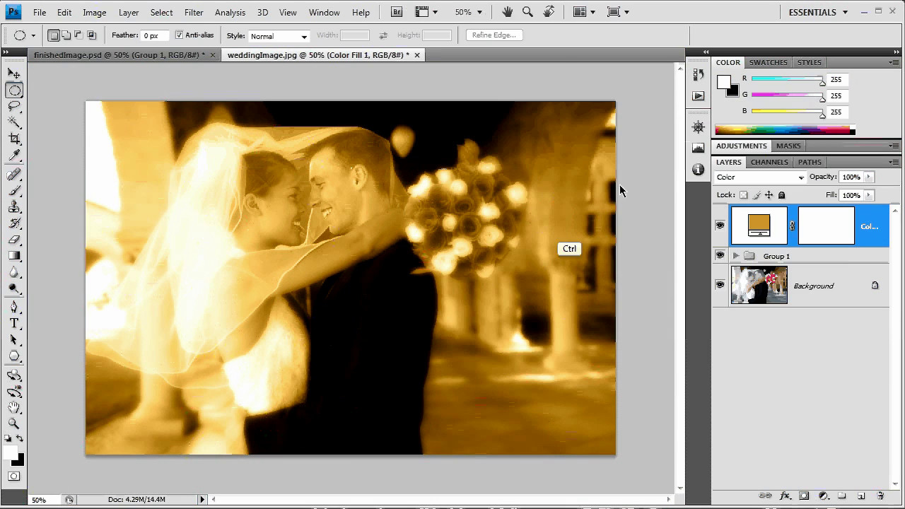
- Change Color Fill 1's colour to deep orange da7f09
double_click(769, 224)
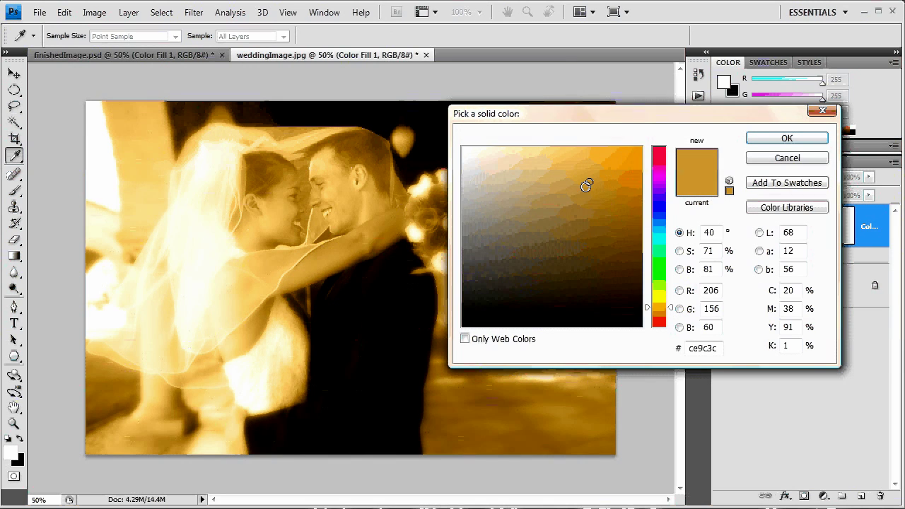
drag(592, 182, 621, 173)
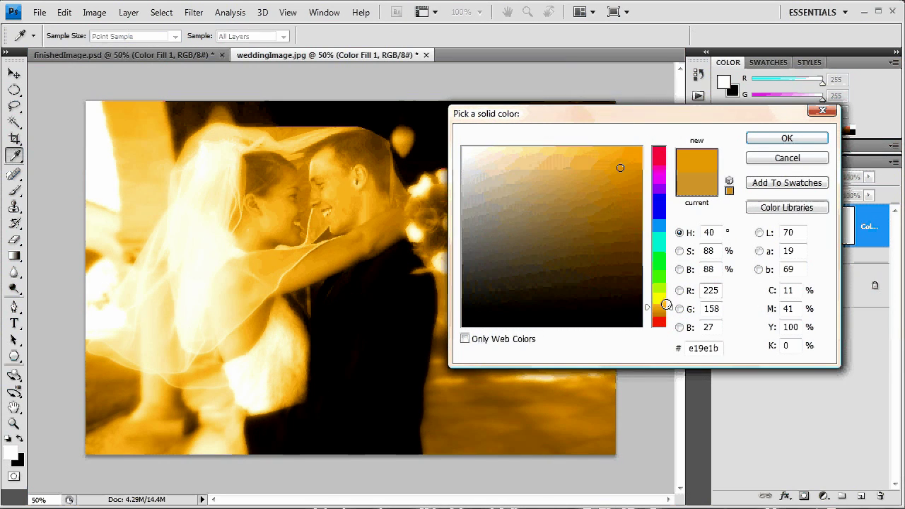
drag(668, 308, 670, 314)
click(634, 173)
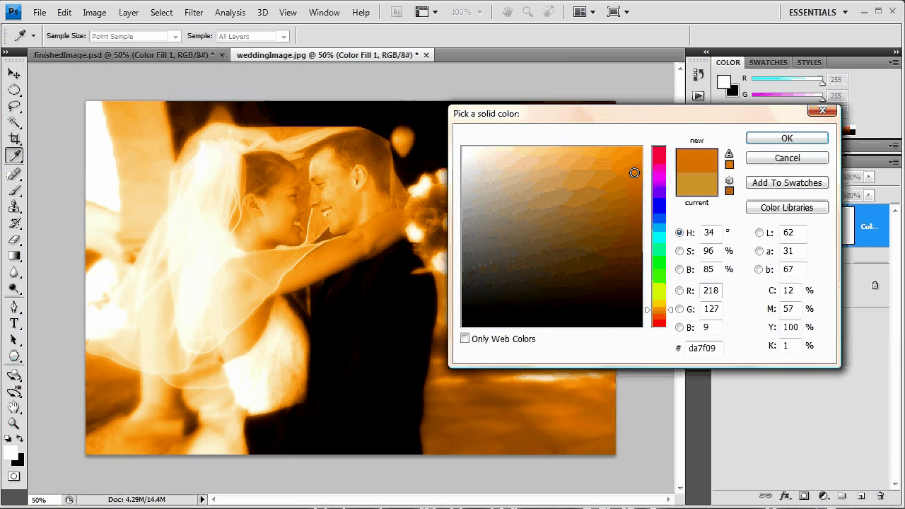
click(775, 137)
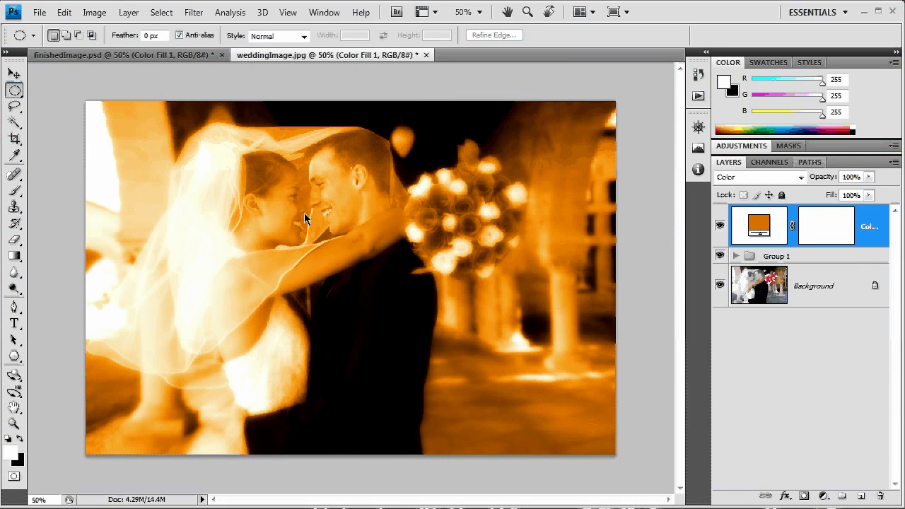
- Lower Color Fill 1's opacity to 72%
key(7)
key(4)
drag(804, 178, 803, 177)
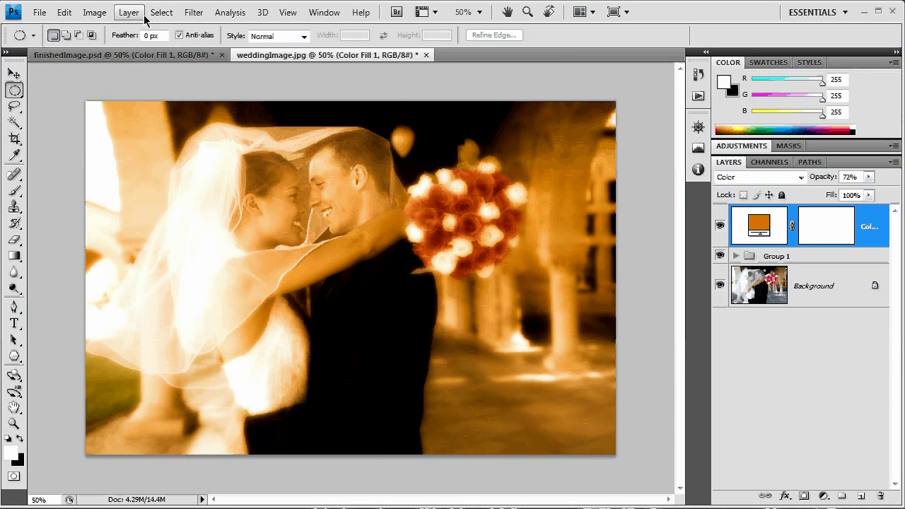
- Add a Curves 1 adjustment layer
click(194, 12)
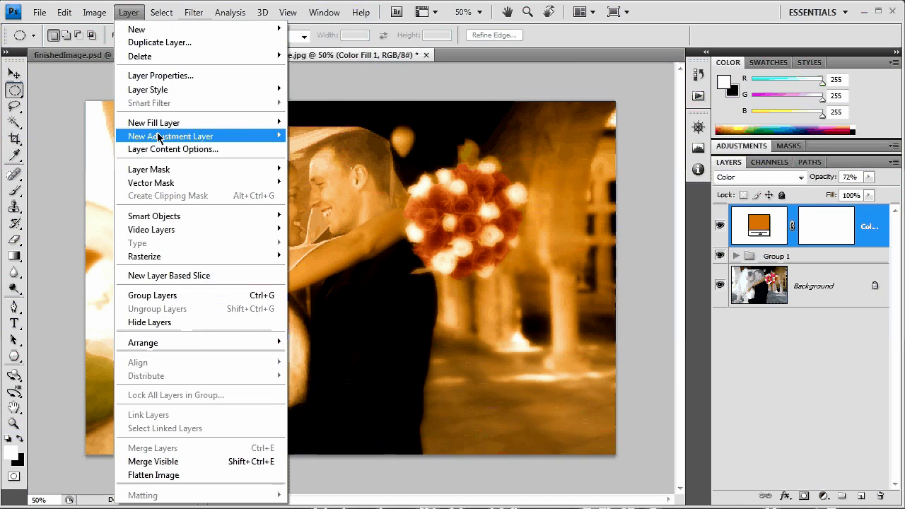
mouse_move(184, 137)
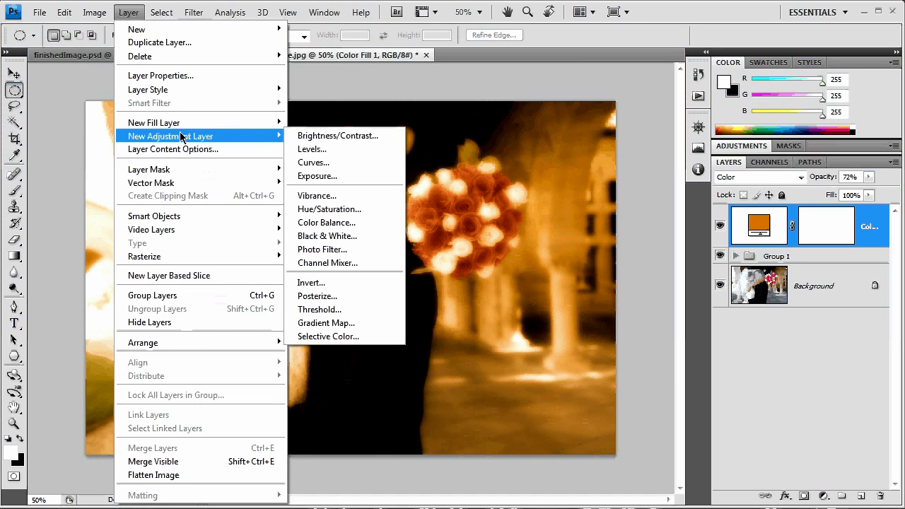
click(321, 164)
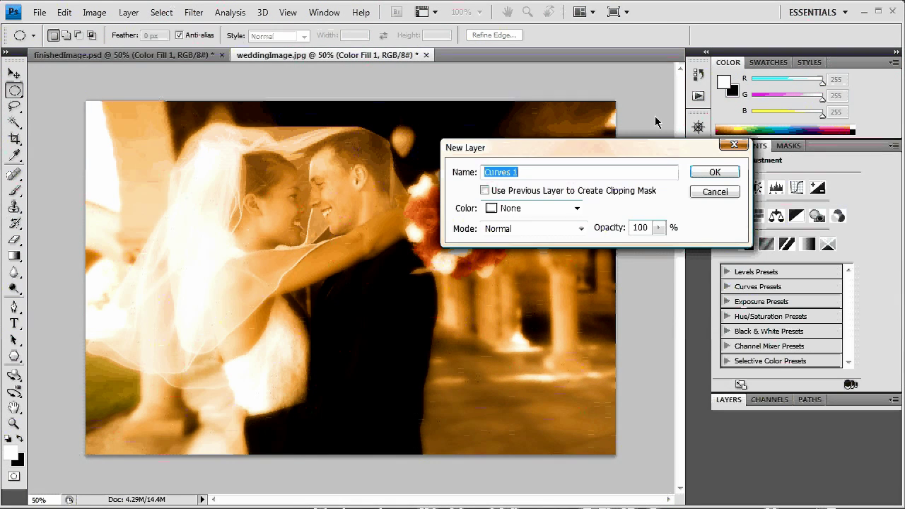
key(Return)
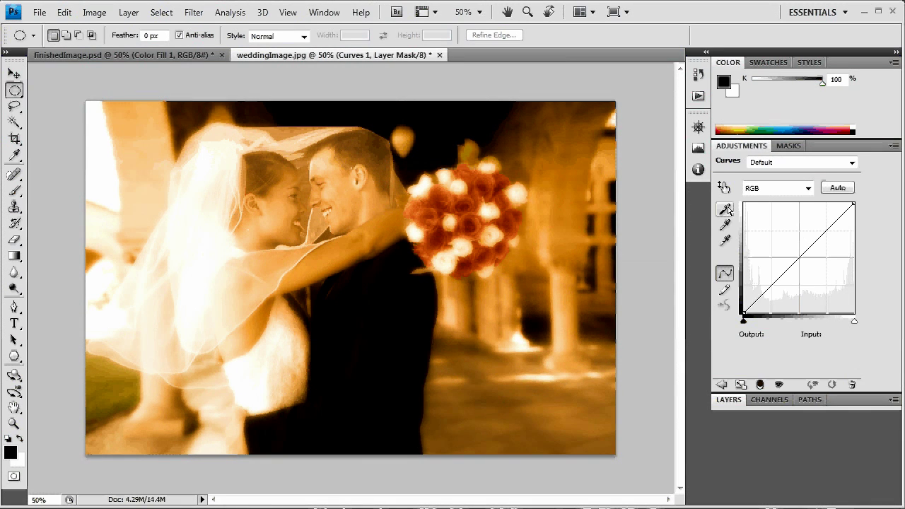
- Set the Curves black point from dark areas and the white point from the bride's dress
click(726, 211)
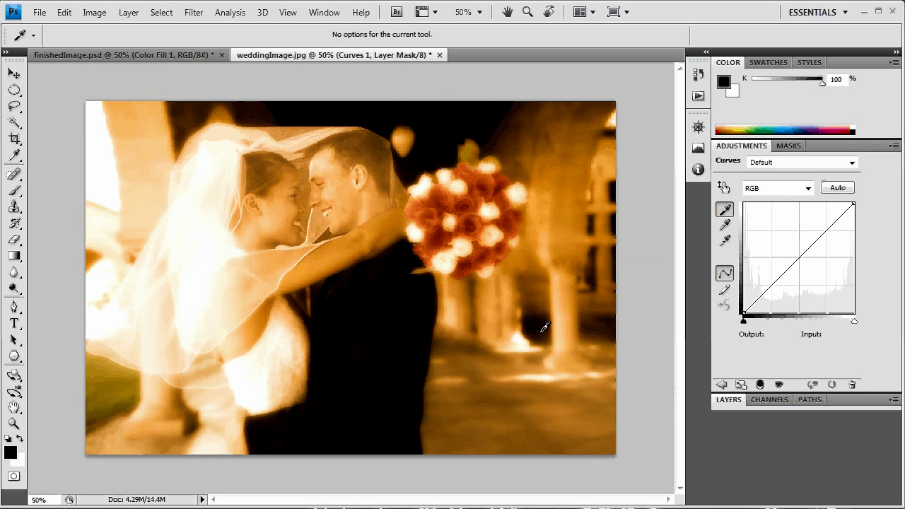
click(542, 329)
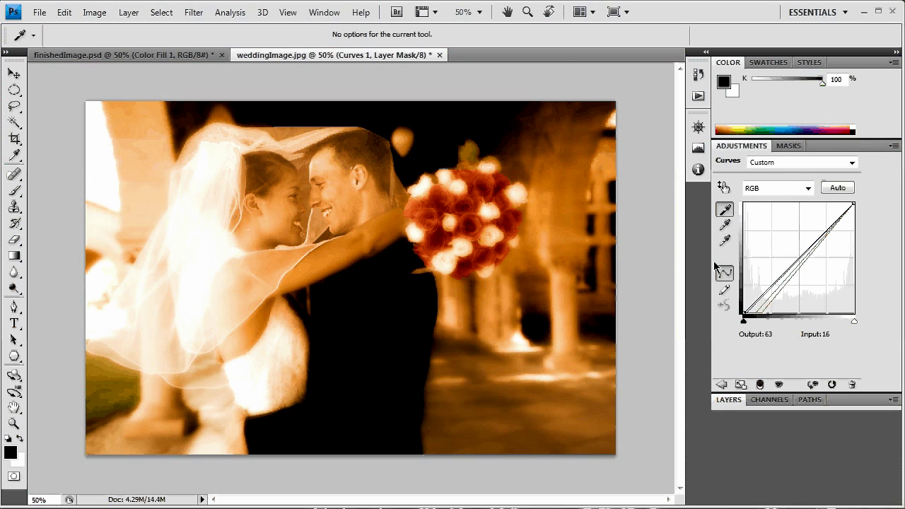
click(724, 240)
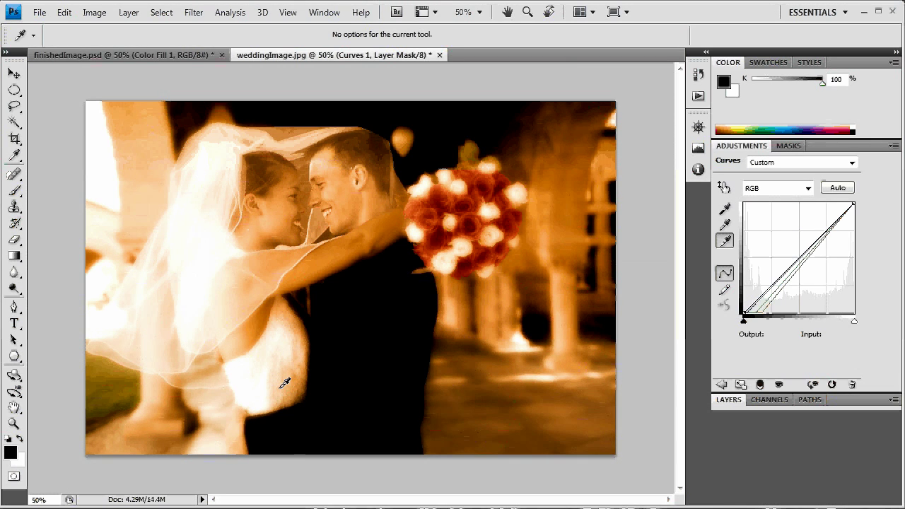
click(277, 355)
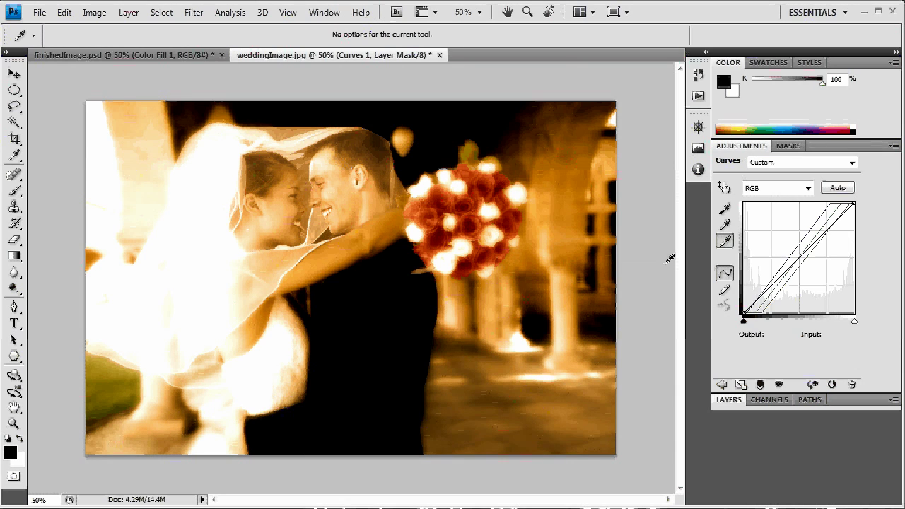
click(725, 209)
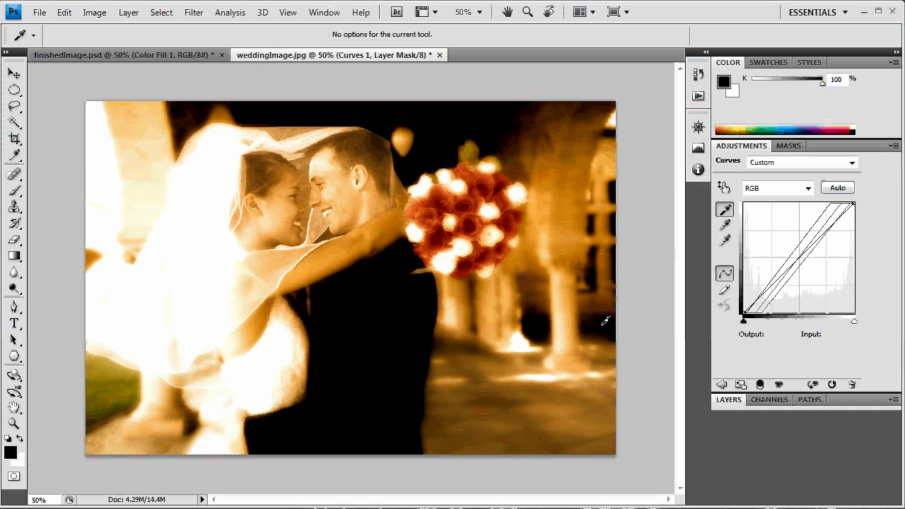
click(600, 324)
click(600, 322)
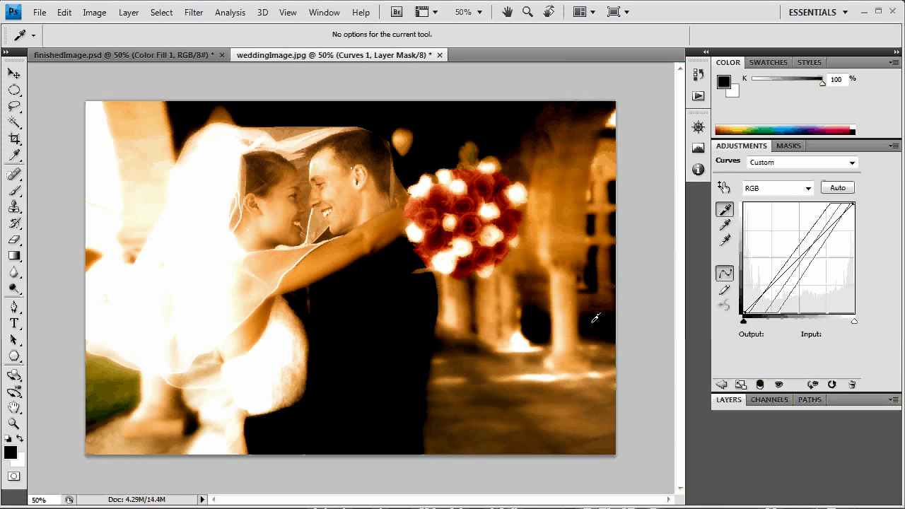
click(587, 313)
click(548, 114)
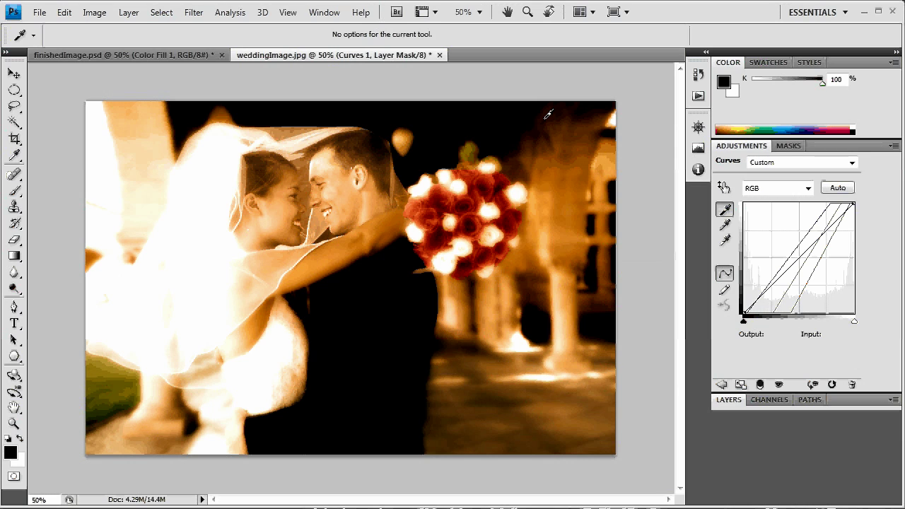
click(552, 134)
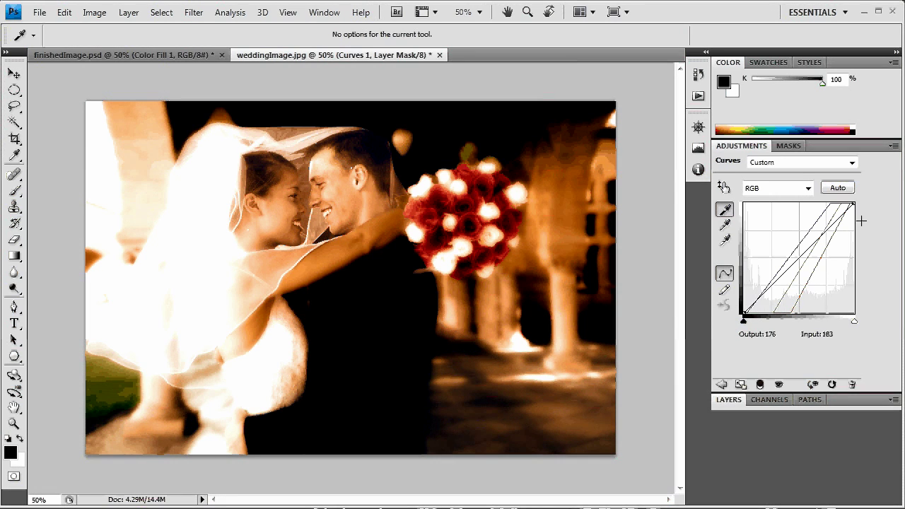
double_click(846, 145)
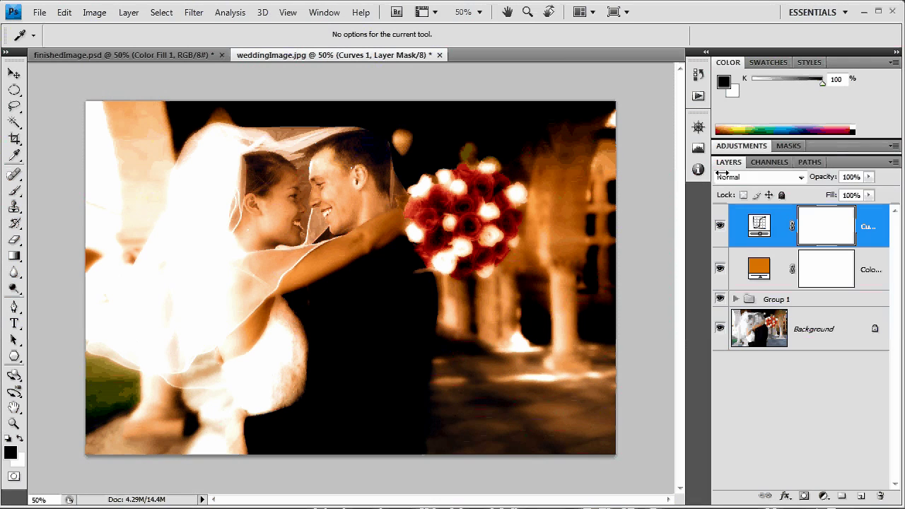
- Raise the orange Color Fill 1 layer's opacity to 92%
click(760, 268)
key(m)
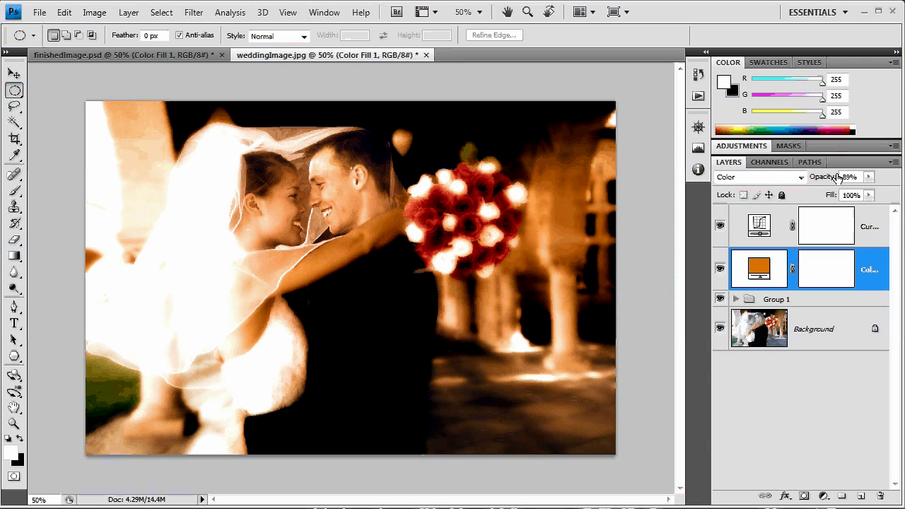
mouse_move(829, 175)
mouse_down()
mouse_move(855, 177)
mouse_move(822, 178)
mouse_up()
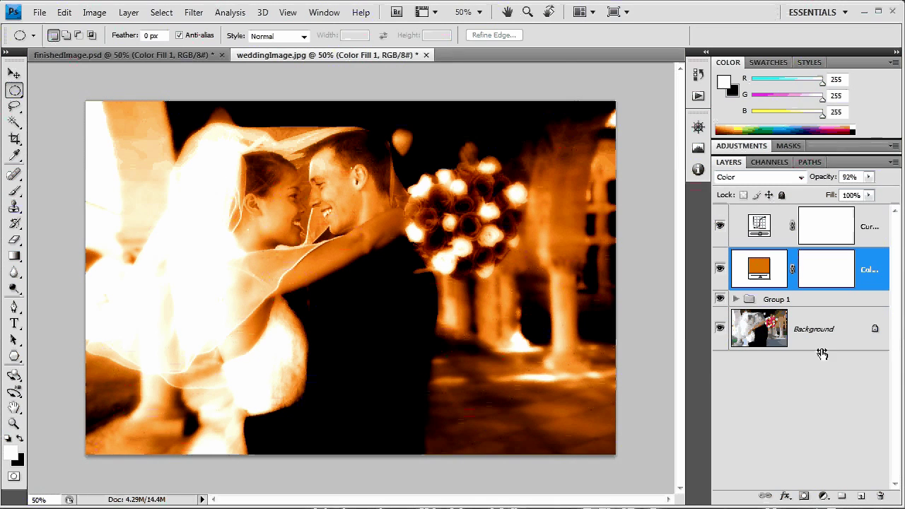
- Duplicate the Background layer as Background copy
click(781, 326)
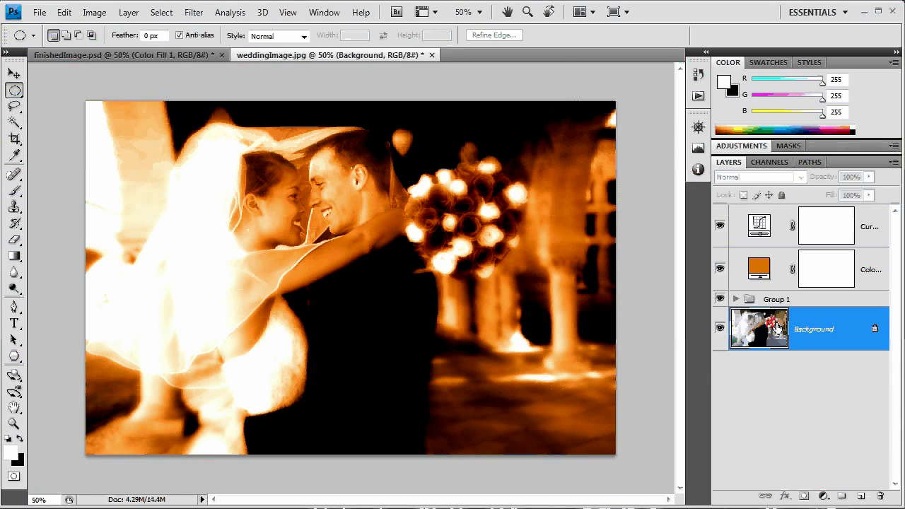
key(ctrl)
key(ctrl+j)
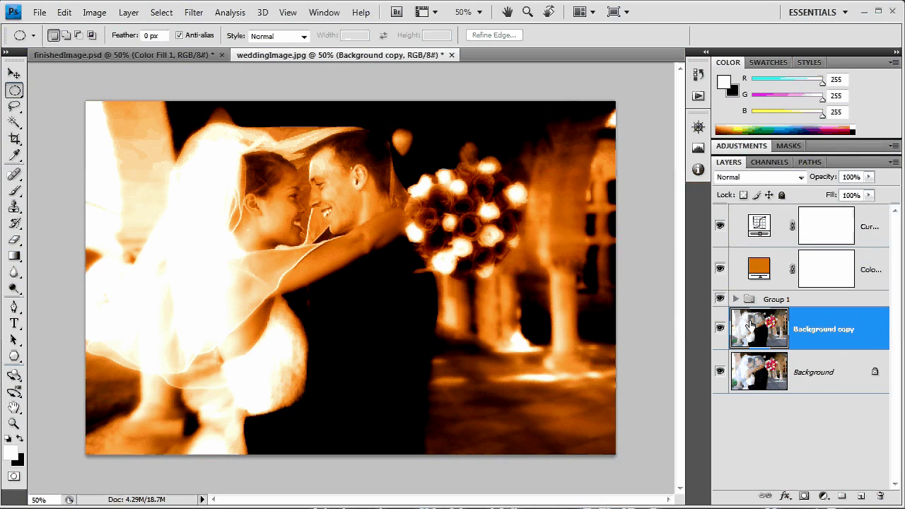
- Apply a Zoom radial blur with amount 34 to the Background copy
click(192, 12)
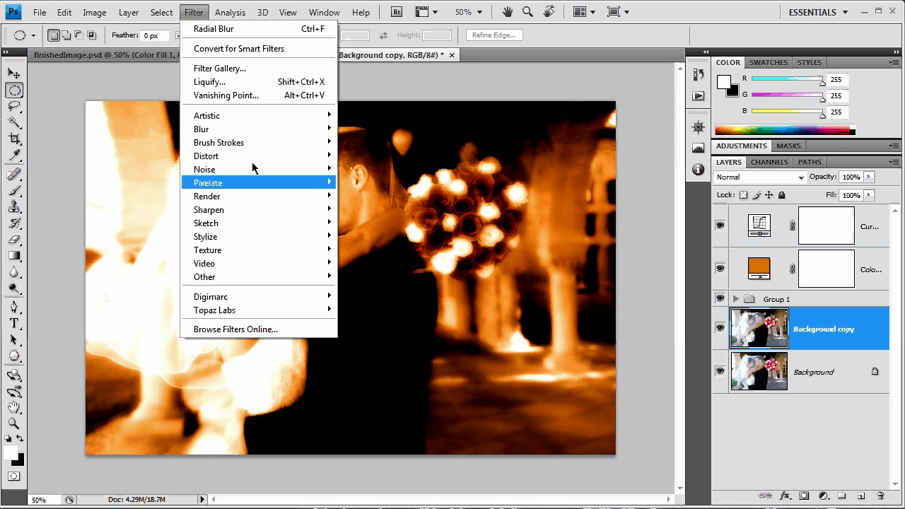
mouse_move(327, 135)
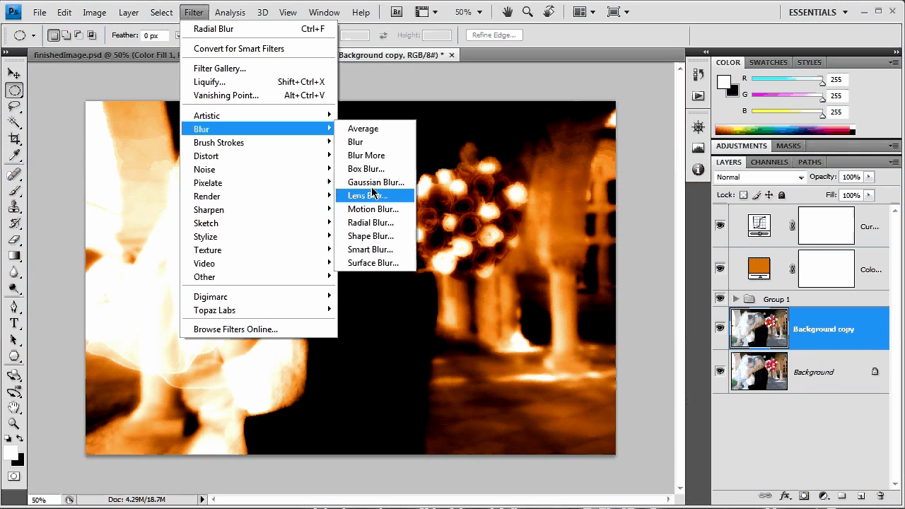
click(386, 223)
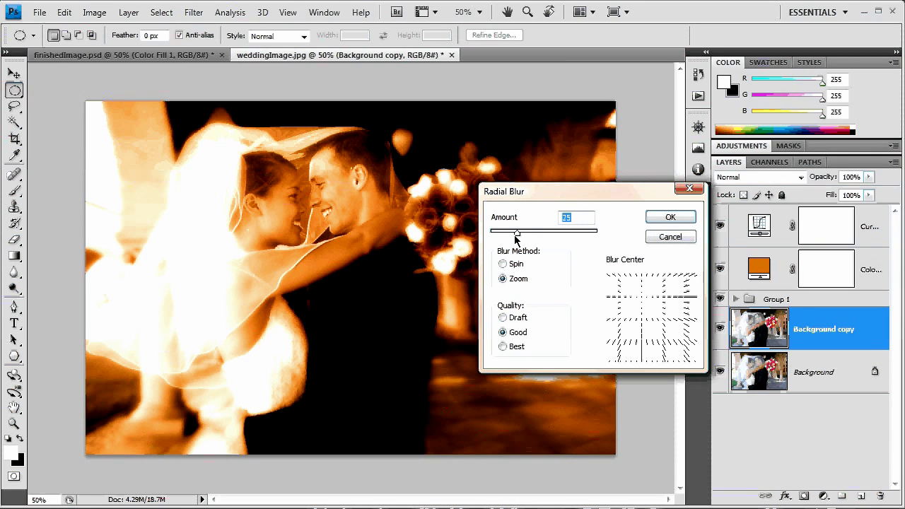
drag(516, 237, 529, 237)
click(669, 217)
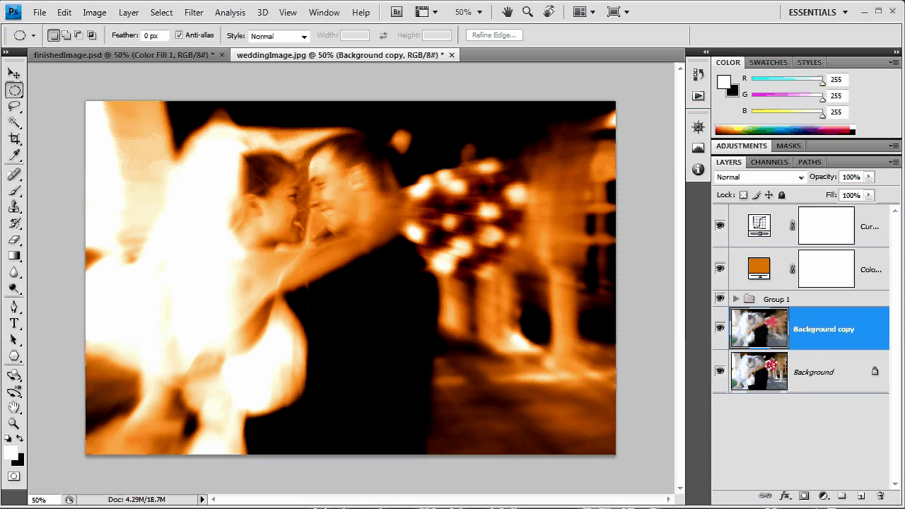
- Copy the blurred layer into finishedImage.psd and lower its opacity to 47%
key(ctrl+shift)
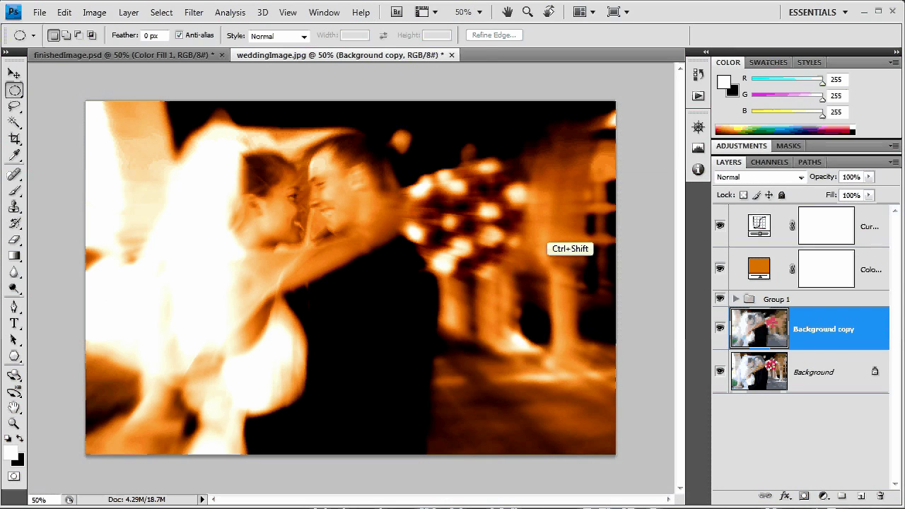
drag(500, 273, 321, 54)
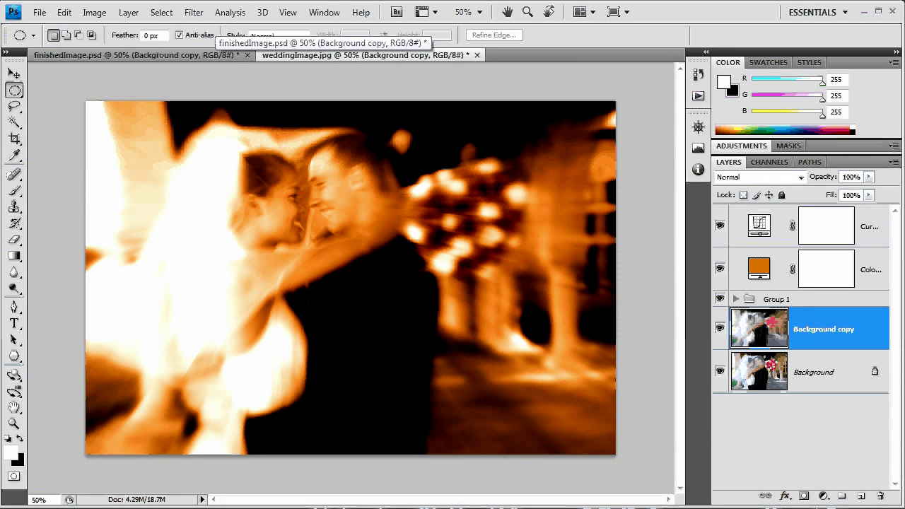
drag(836, 178, 755, 196)
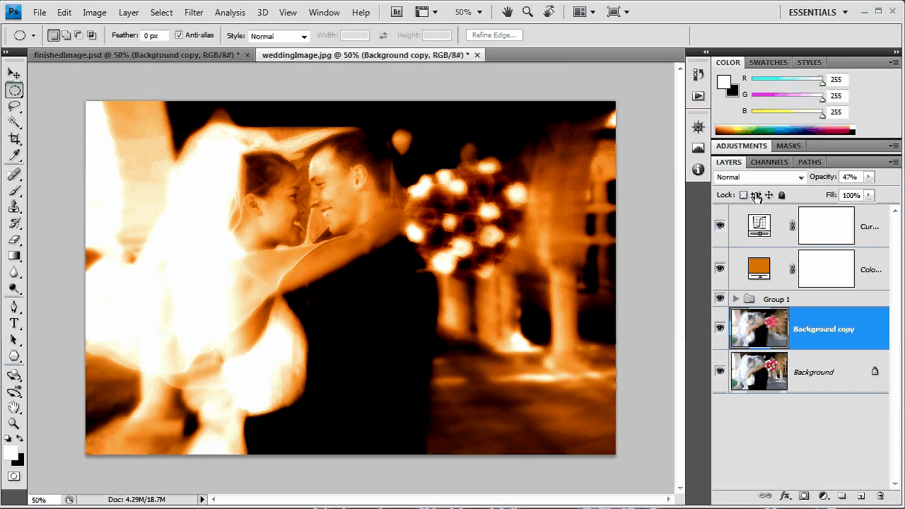
- Change Color Fill 1 to the darker brownish orange #bf700a
double_click(759, 268)
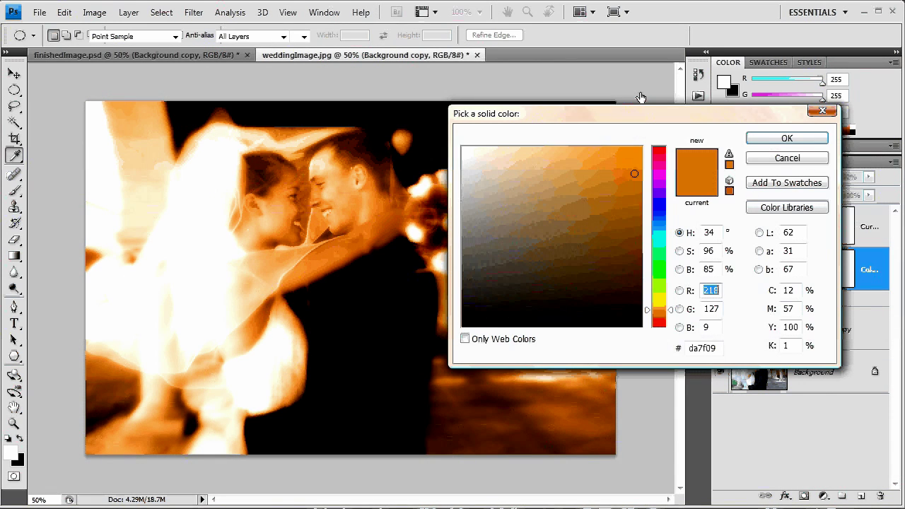
click(595, 184)
click(600, 195)
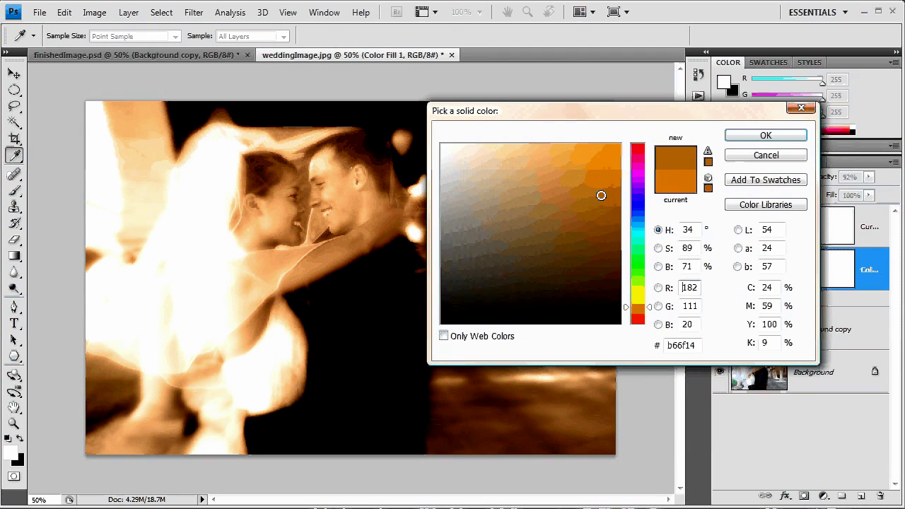
mouse_move(601, 195)
mouse_down()
mouse_move(623, 189)
mouse_move(612, 190)
mouse_up()
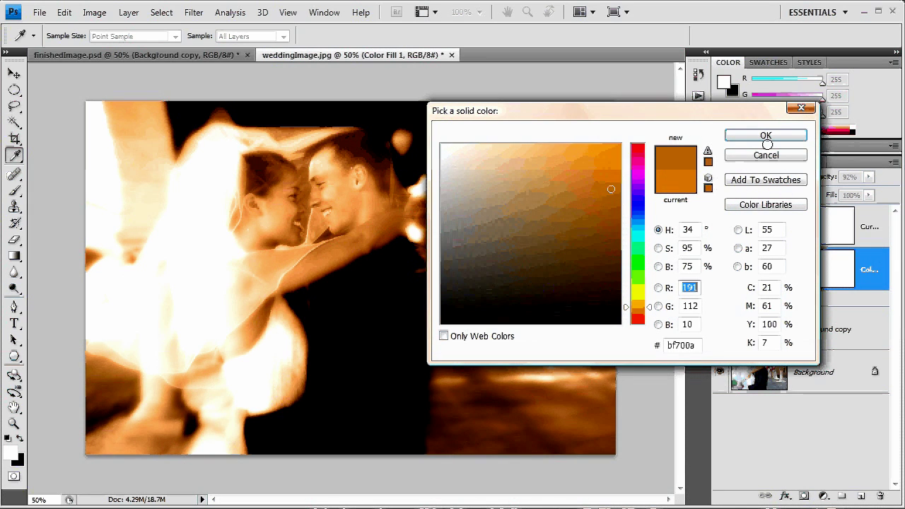
key(Return)
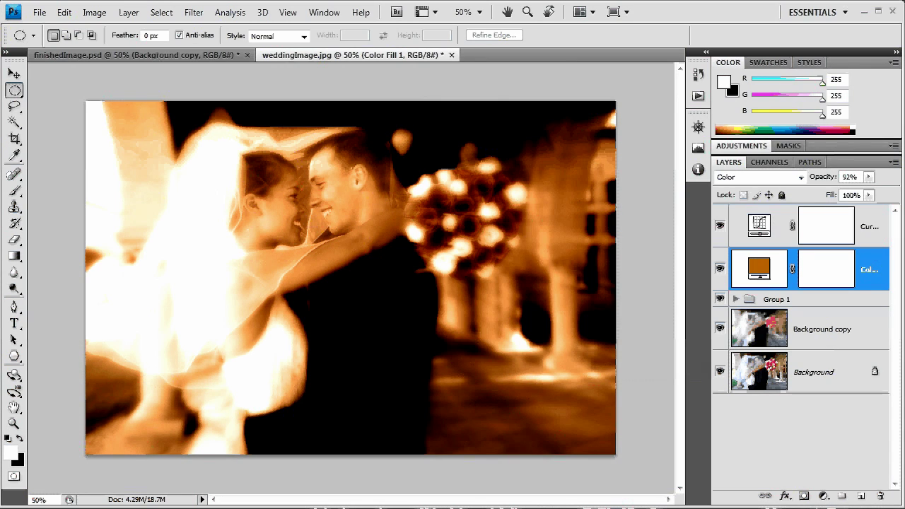
key(alt)
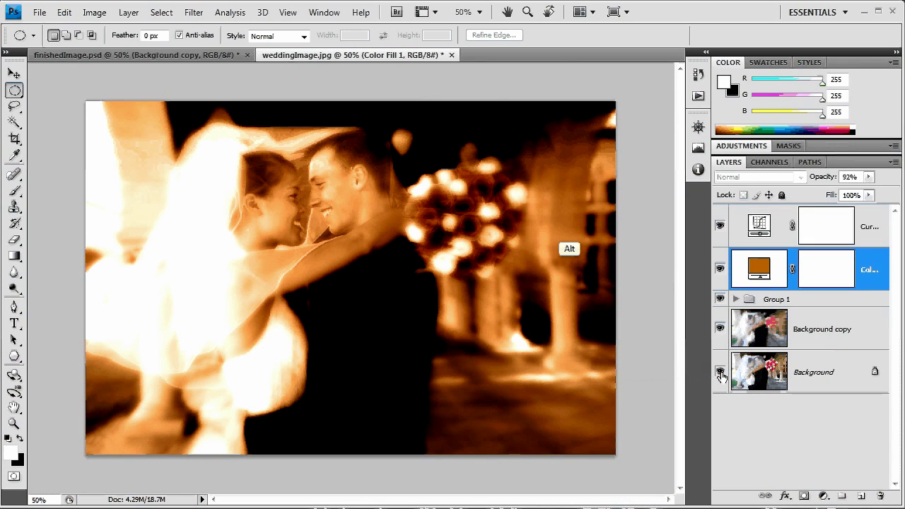
alt+click(720, 373)
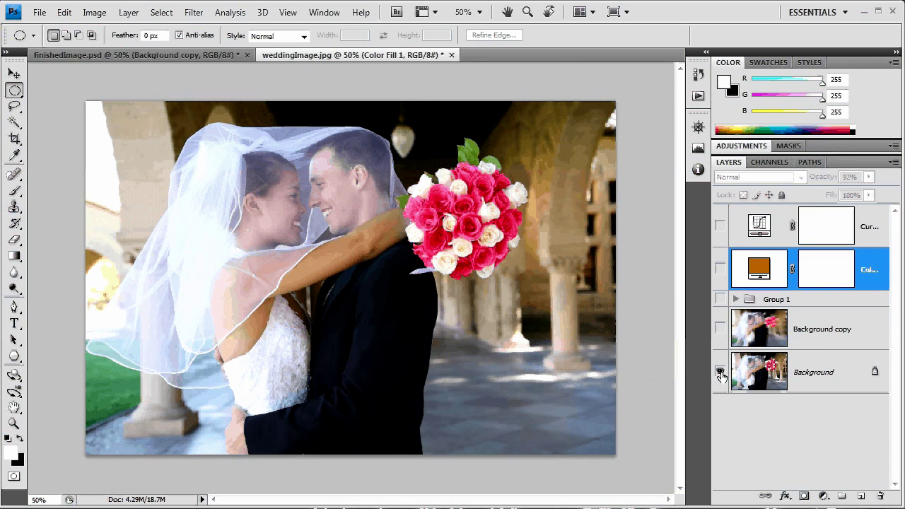
alt+click(720, 373)
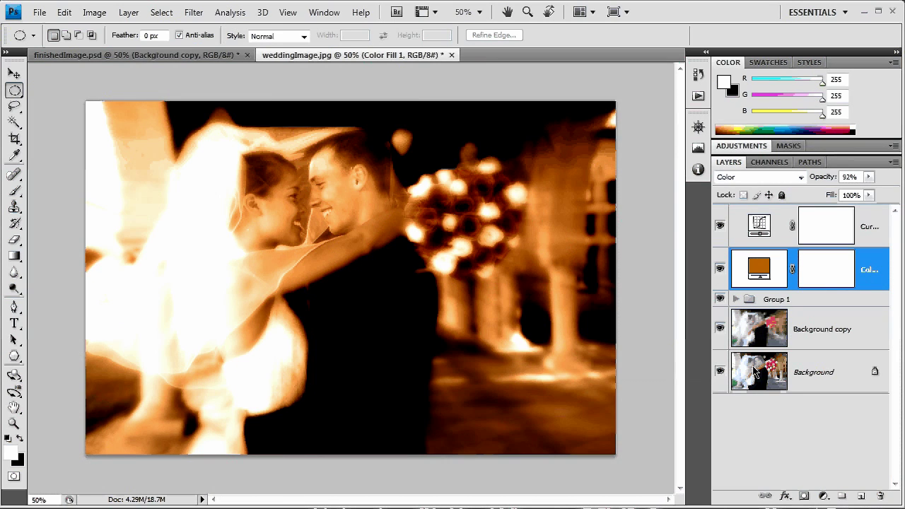